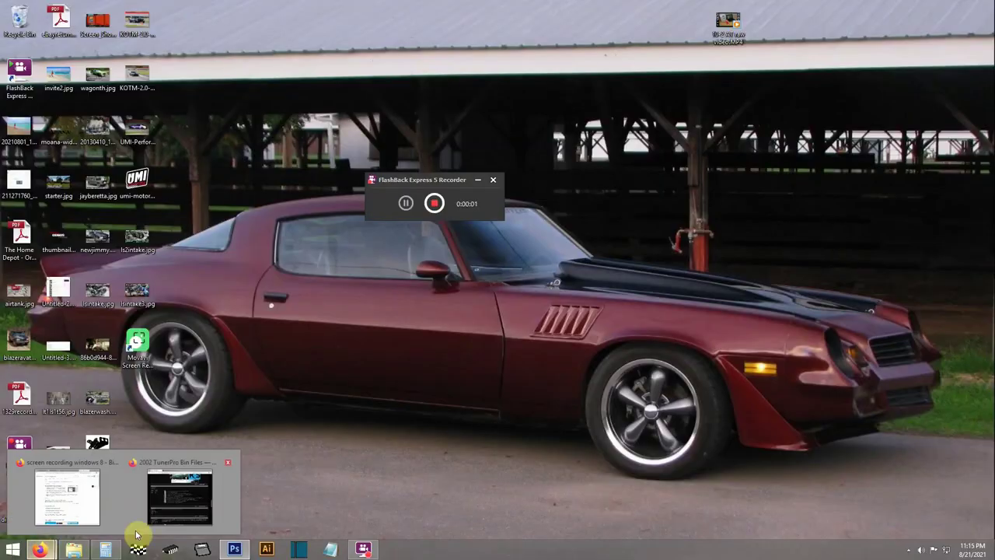
Switch to the gearhead-efi.com forum in Firefox and open the TunerPro OBDII Bin Files sub-forum under OBDII Tuning.
click(166, 519)
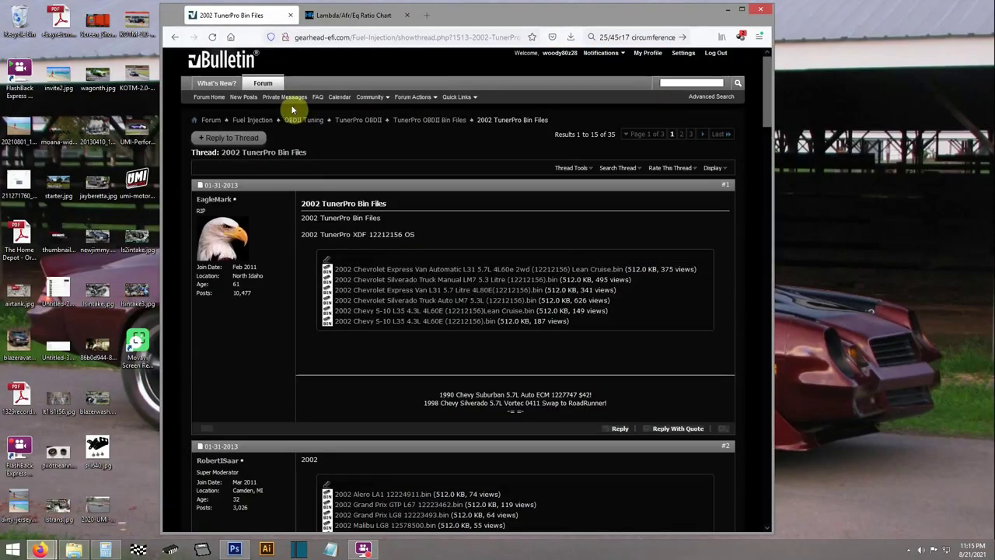
click(265, 85)
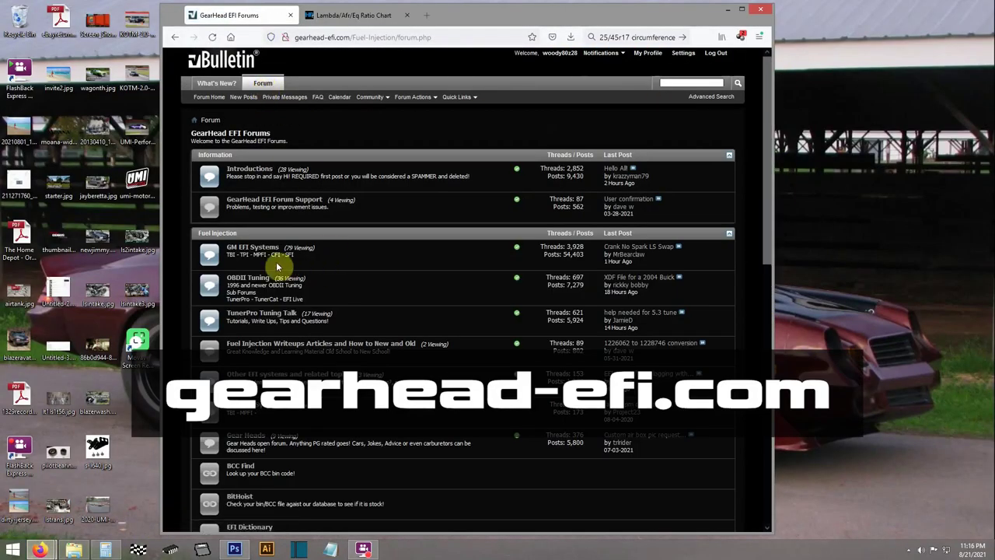
click(253, 278)
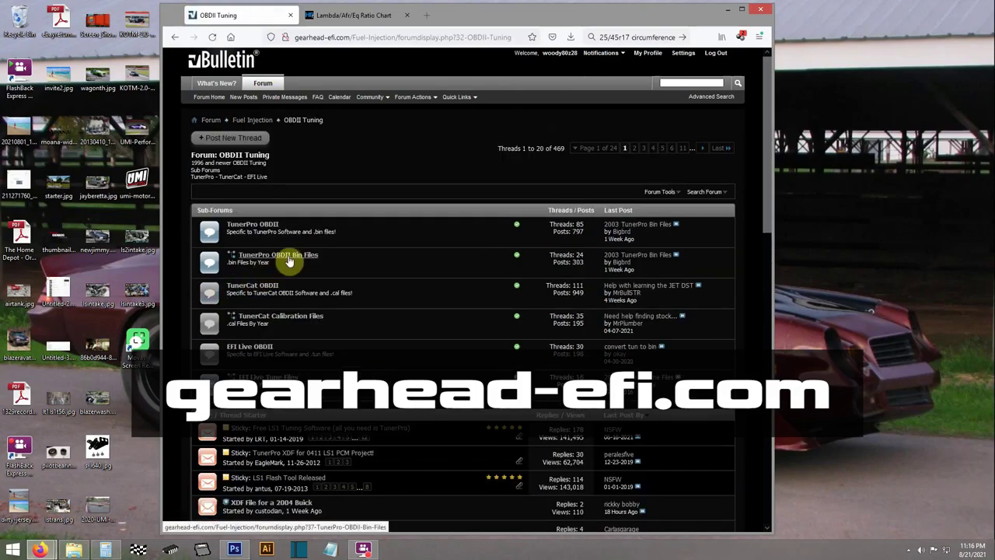
click(289, 261)
Open the 2000 TunerPro Bin Files thread and look through the attached bin files on both pages.
scroll(289, 261, down, 10)
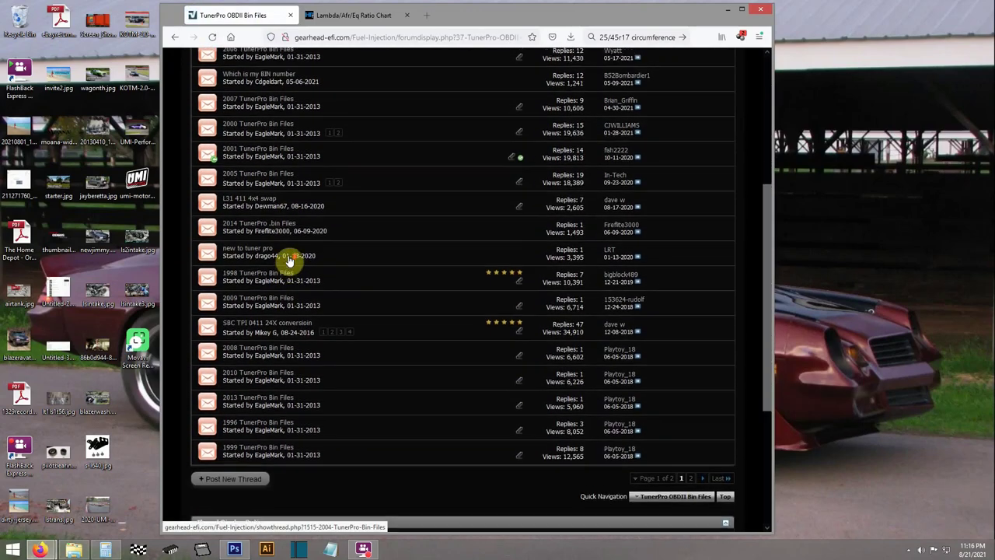
scroll(289, 261, up, 4)
click(275, 276)
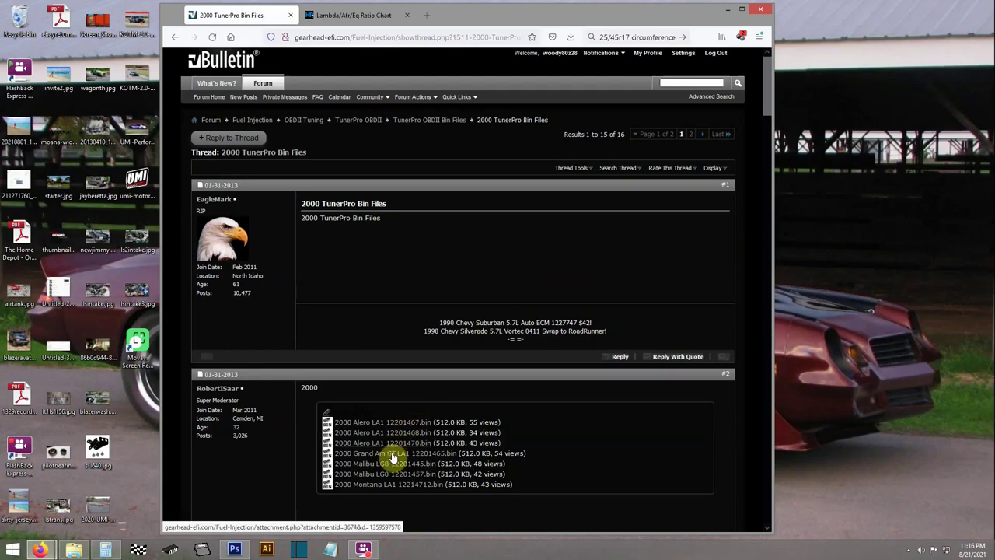
scroll(394, 482, down, 10)
scroll(401, 420, down, 15)
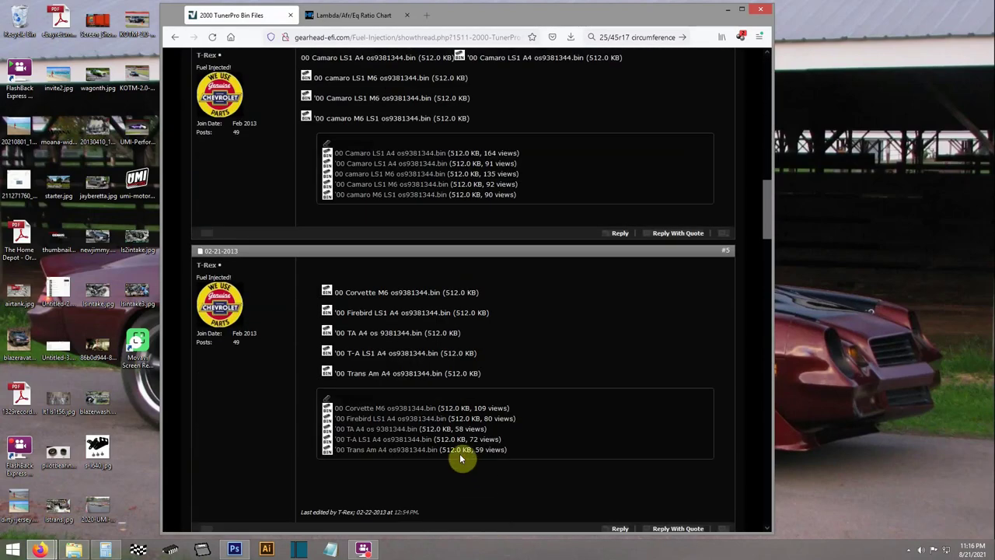
scroll(471, 440, down, 8)
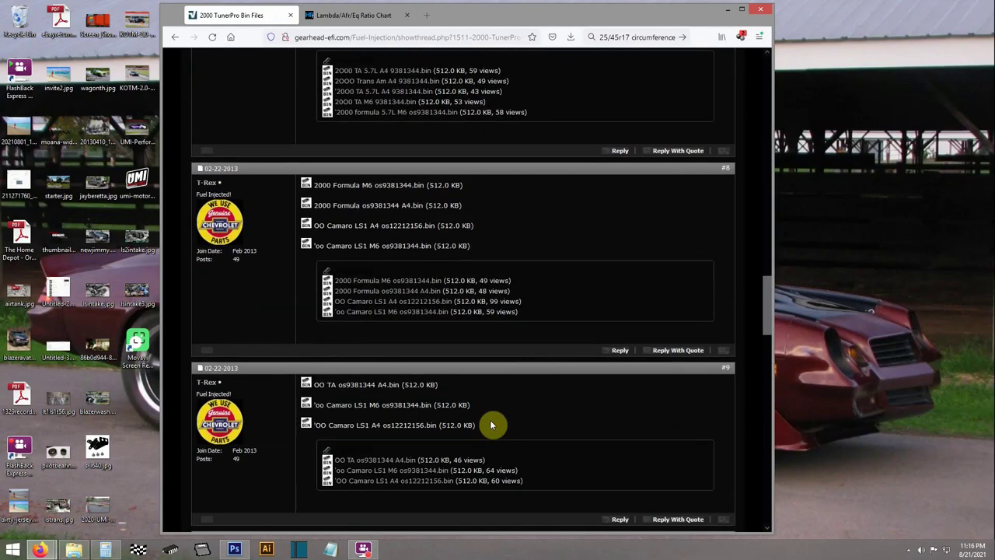
scroll(456, 316, down, 7)
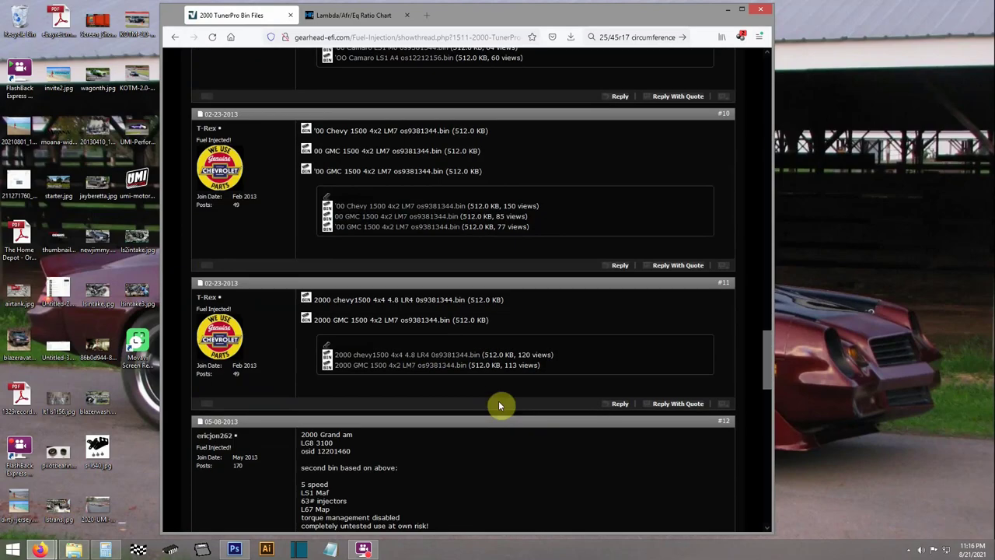
scroll(418, 340, down, 5)
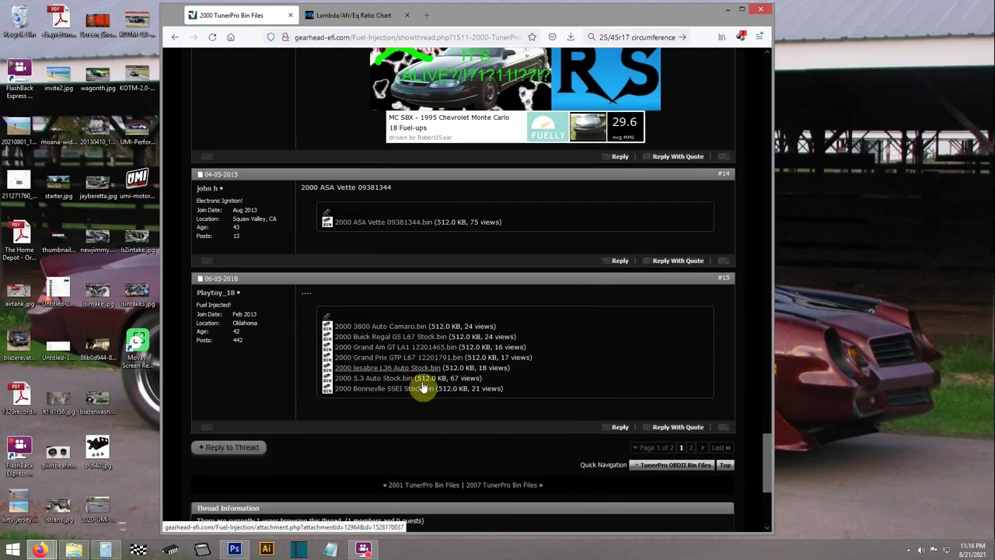
click(690, 448)
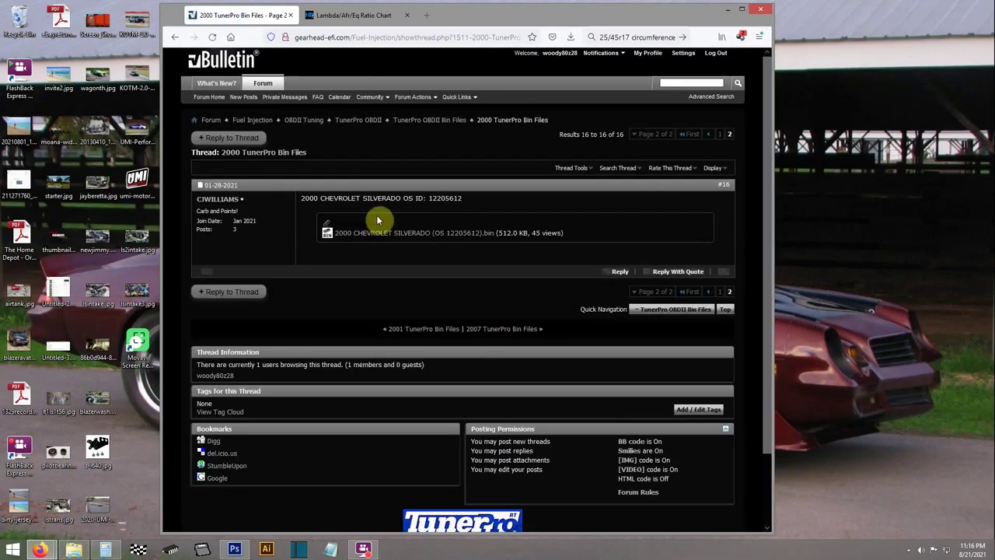
Return to the thread list, open the 2001 TunerPro Bin Files thread and find the Chevy 1500 4x2 4.8 LR4 bin.
click(175, 37)
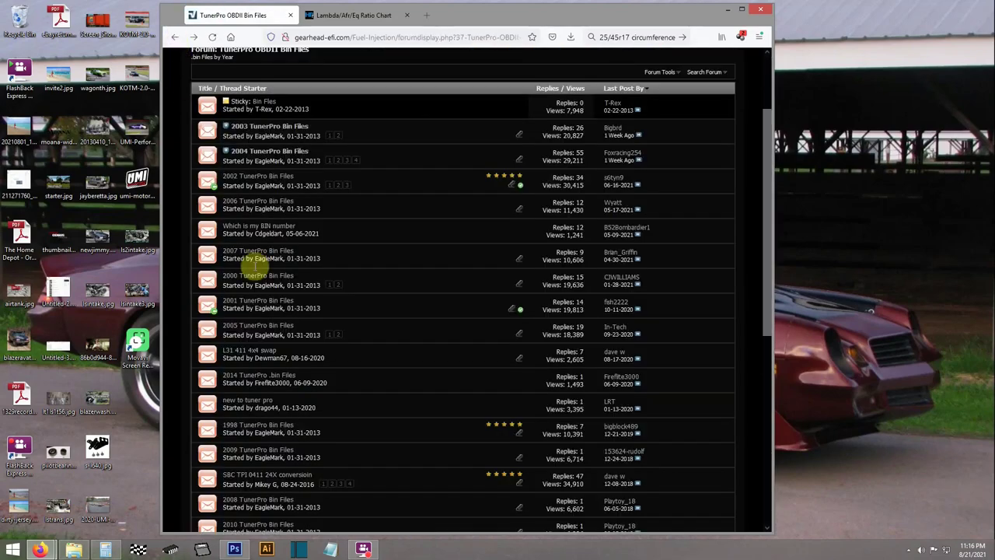
click(264, 300)
scroll(399, 326, down, 3)
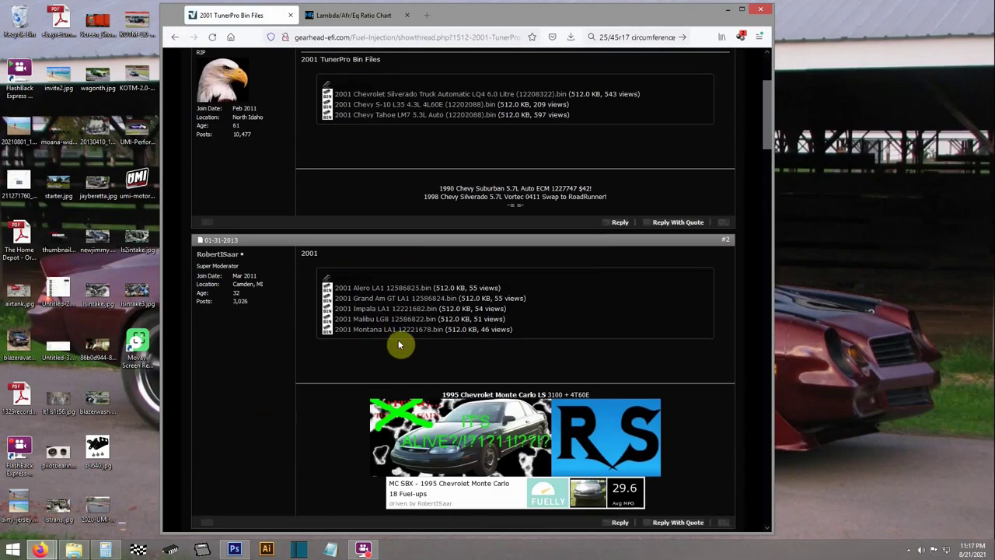
scroll(399, 345, down, 5)
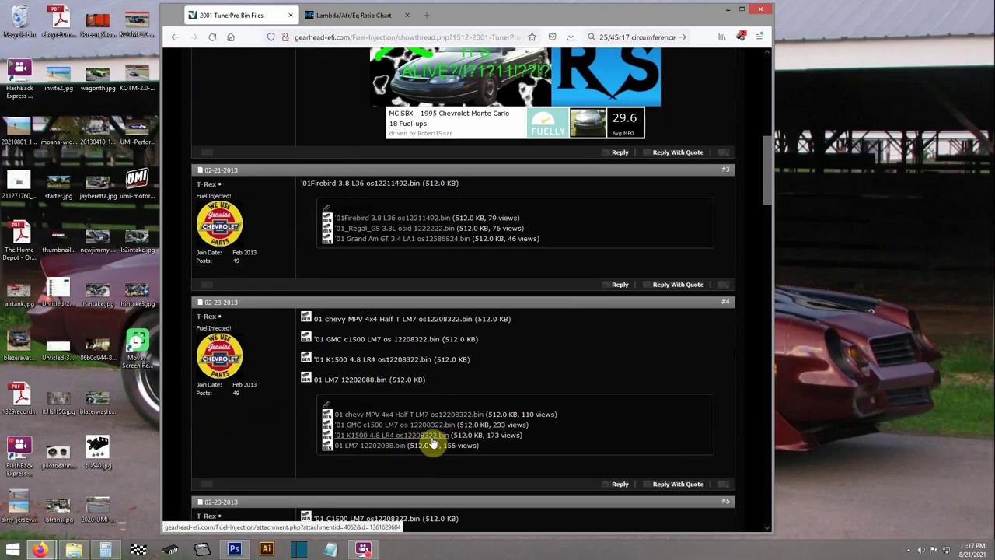
scroll(406, 449, down, 4)
scroll(394, 383, down, 5)
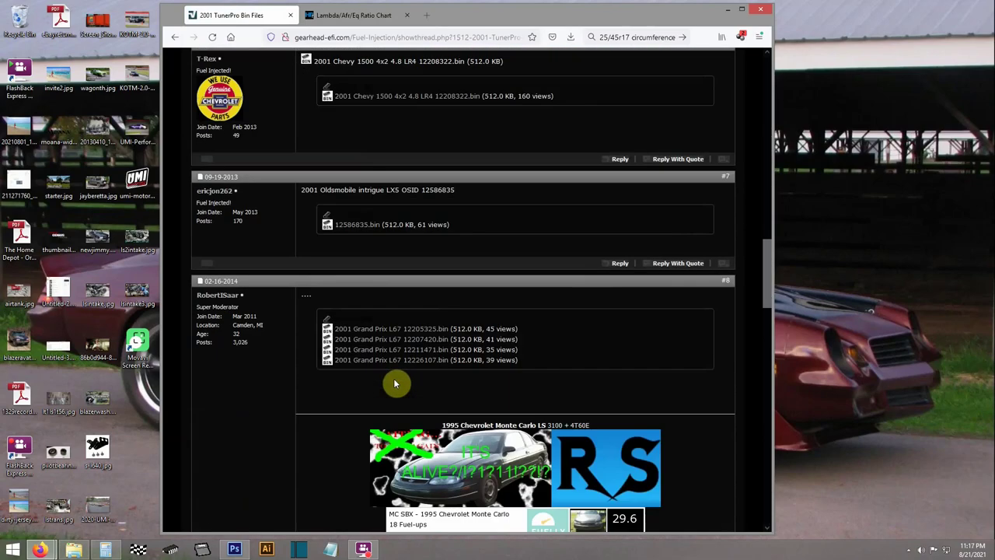
Save 2001 Chevy 1500 4x2 4.8 LR4 12208322.bin to the Beretta LS folder inside TunerPro files on OneDrive.
click(445, 97)
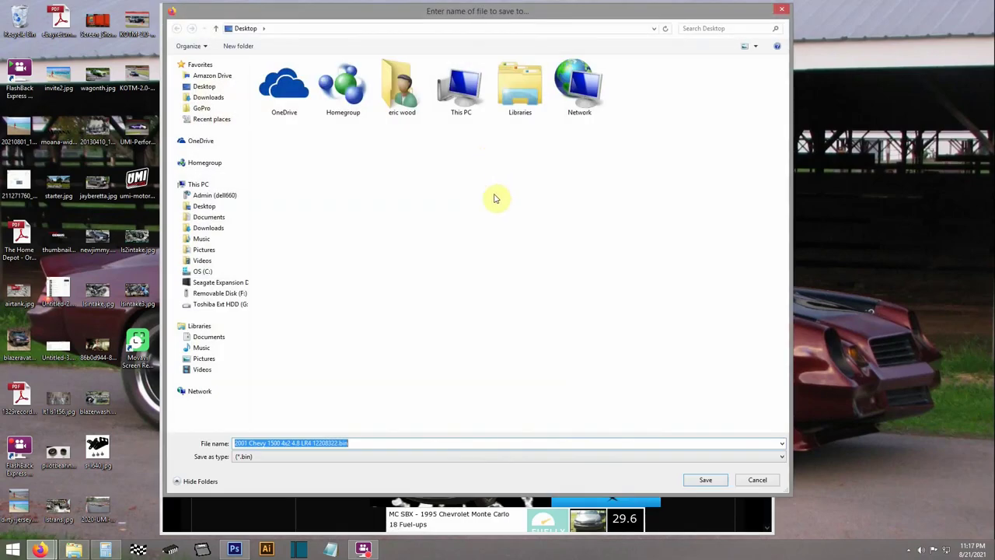
click(200, 141)
double_click(296, 184)
double_click(286, 91)
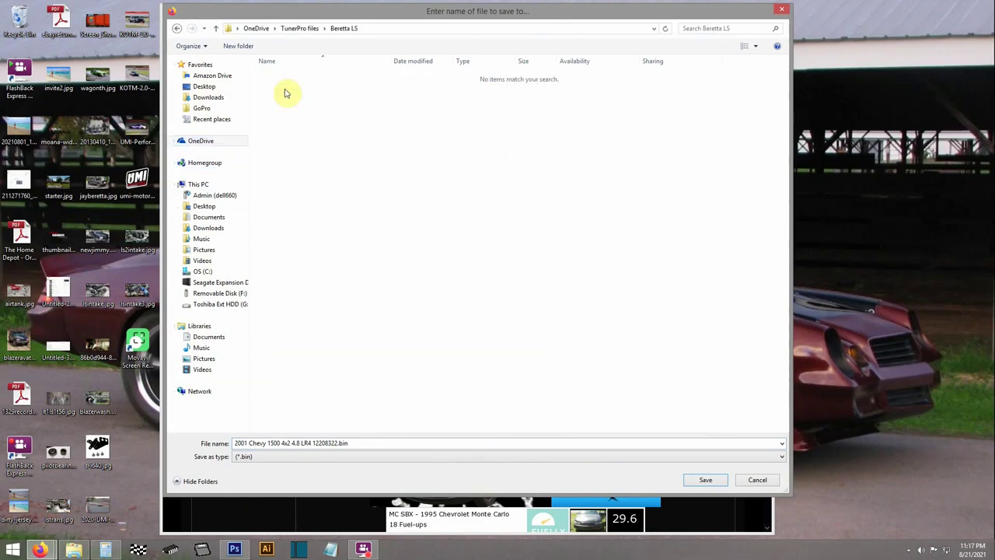
click(704, 479)
Check the remaining attachments in the 2001 thread, go back and open the 2002 TunerPro Bin Files thread.
scroll(474, 148, down, 5)
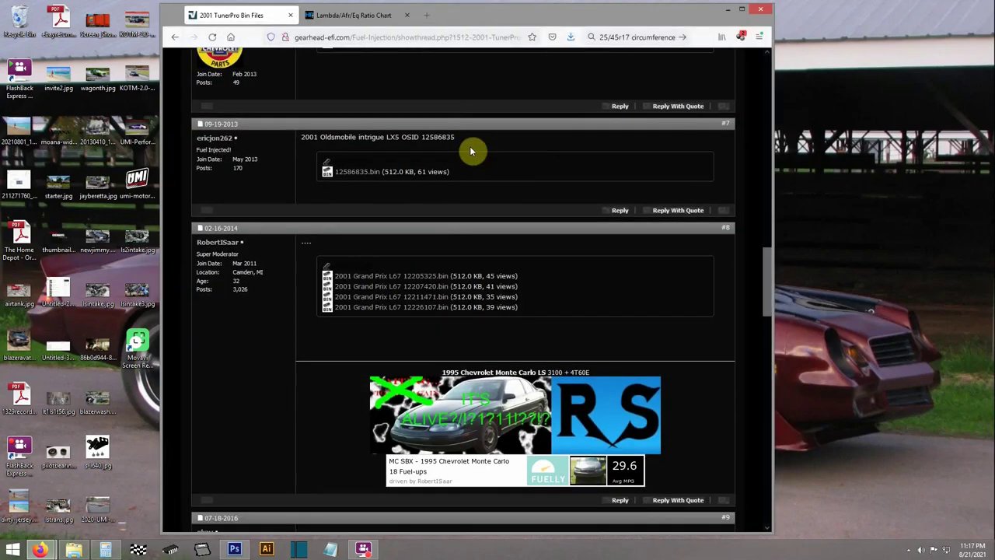
scroll(465, 314, down, 2)
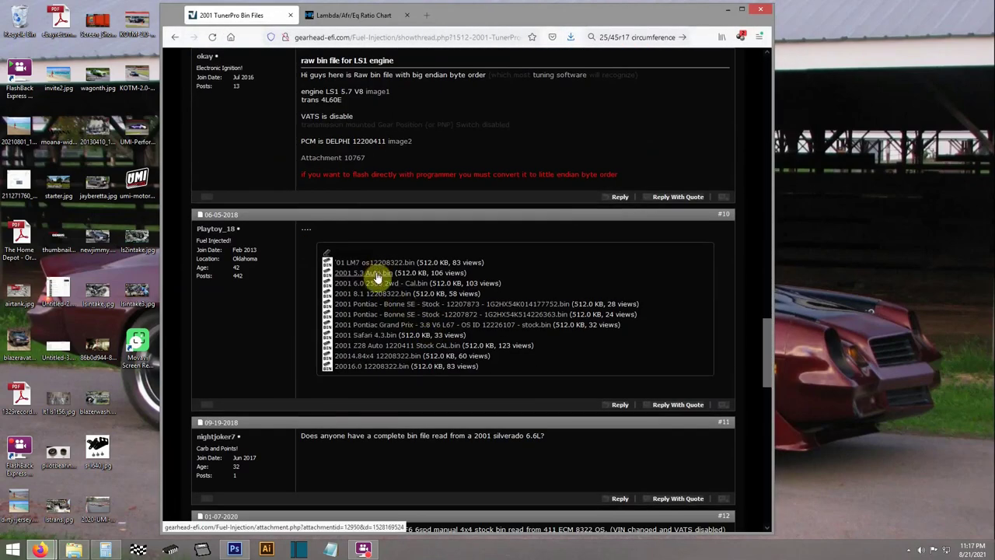
scroll(444, 389, down, 4)
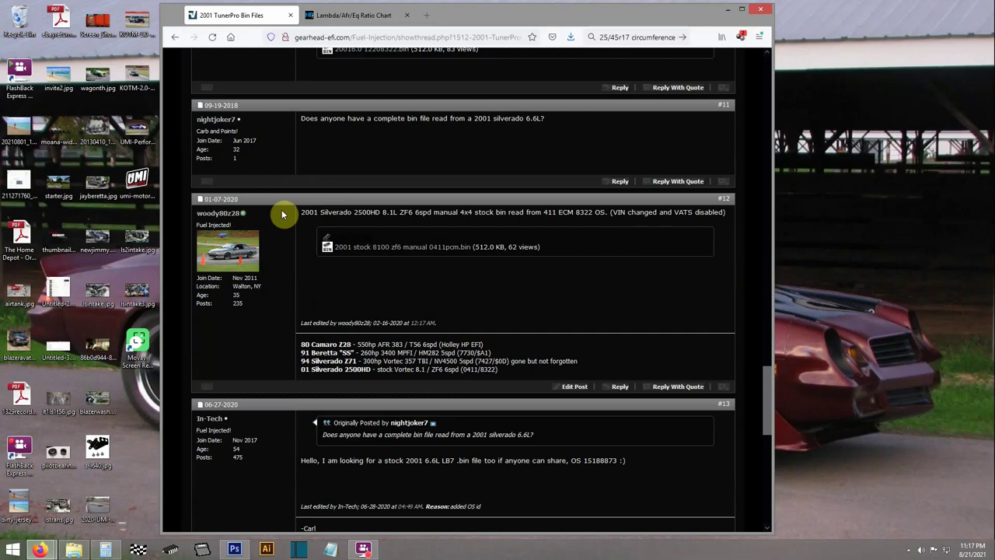
scroll(282, 215, down, 8)
click(175, 37)
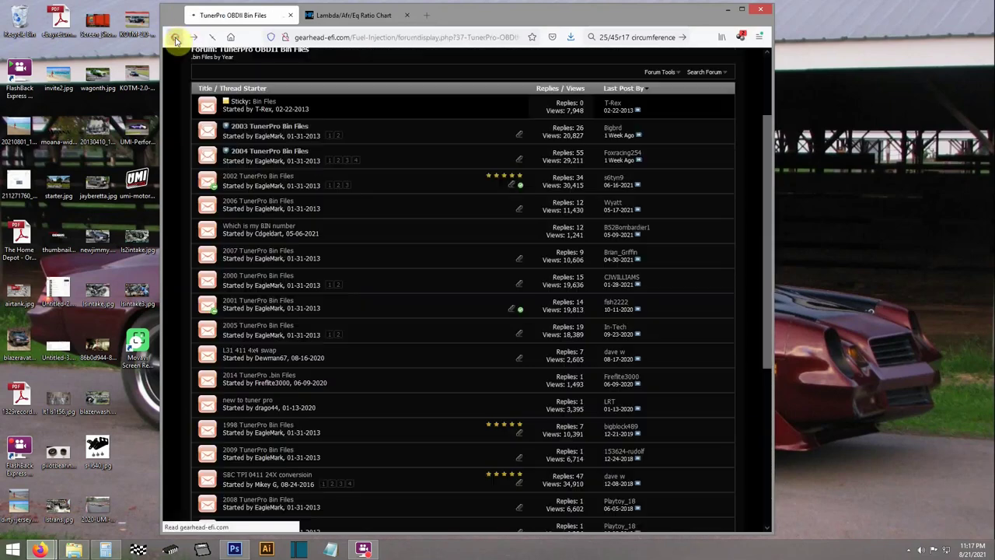
click(270, 174)
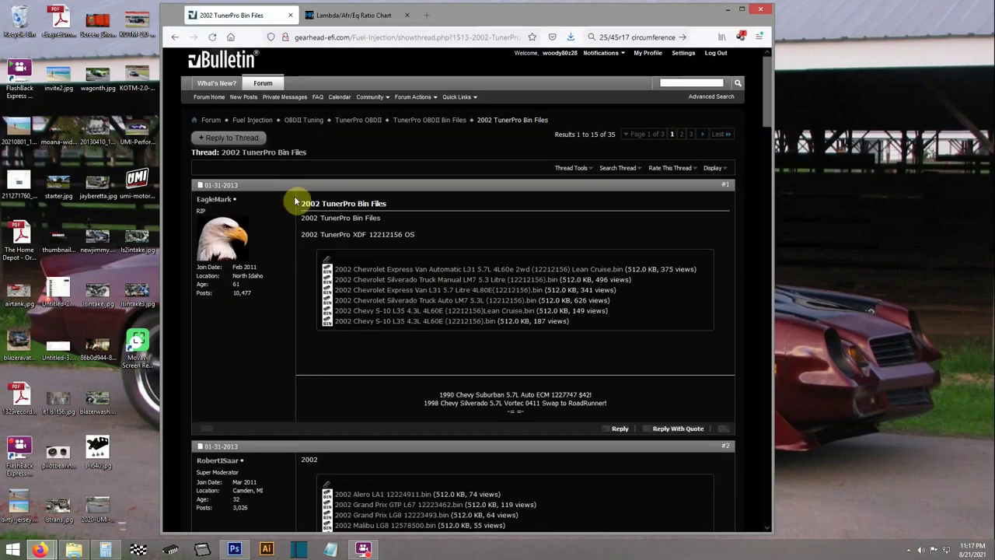
Save 2002 Chevrolet Silverado Truck Manual LM7 5.3 Litre (12212156).bin from the first post to the Beretta LS folder.
right_click(395, 285)
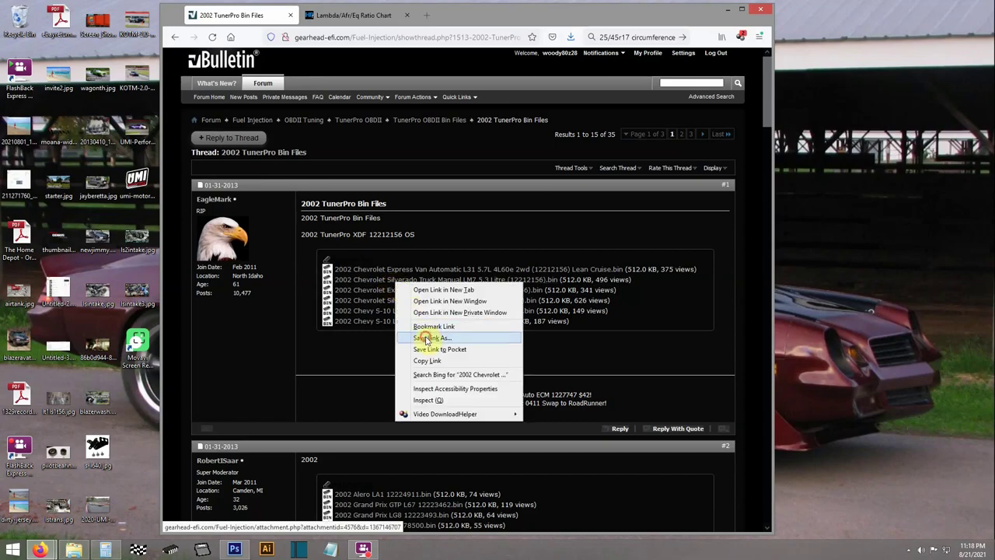
click(406, 337)
key(Return)
Find the 4.8L manual-transmission bin in the 2002 thread and save 2002 4.8L LR4 4x2 1-2T MANUAL TRANS os12212156.bin to the Beretta LS folder.
scroll(381, 346, down, 2)
scroll(382, 346, down, 10)
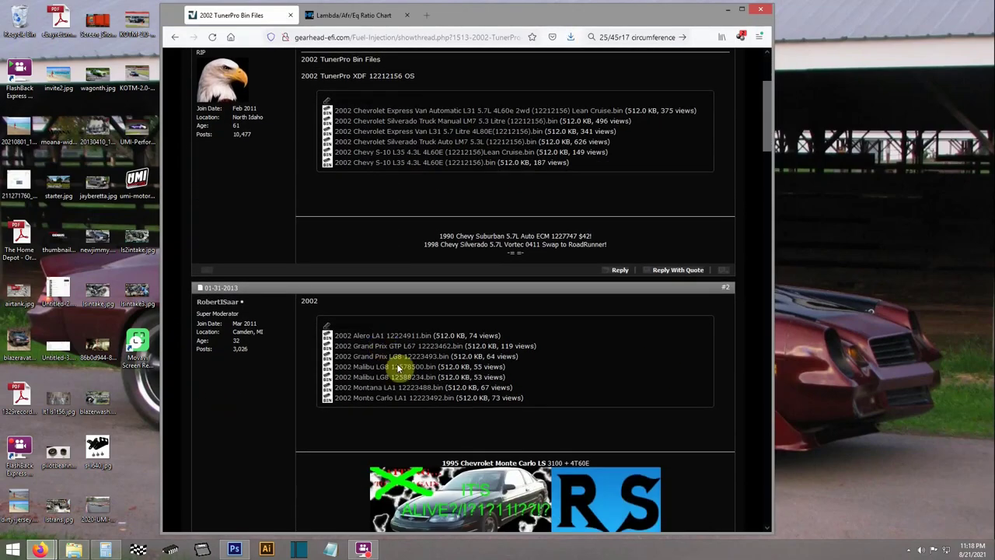
scroll(386, 344, down, 5)
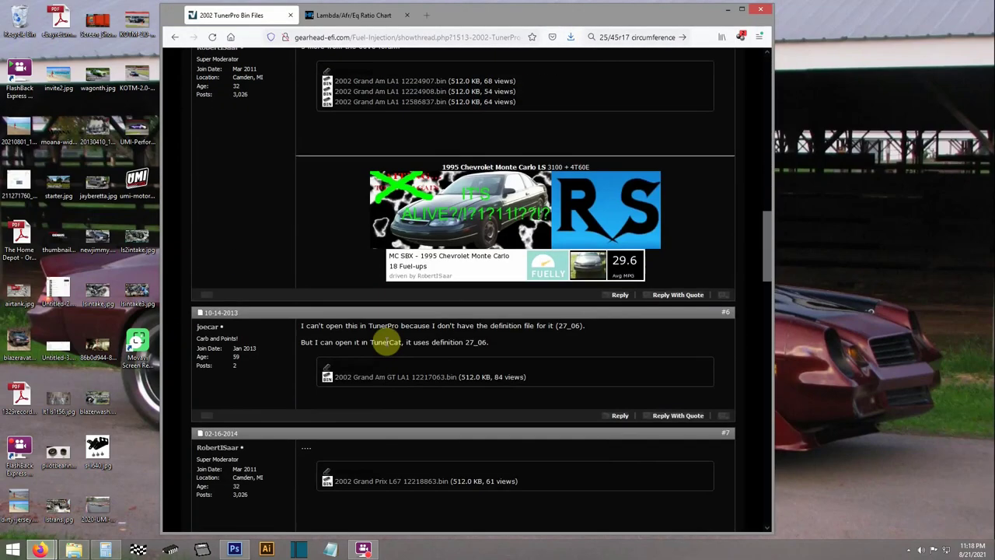
scroll(387, 343, down, 6)
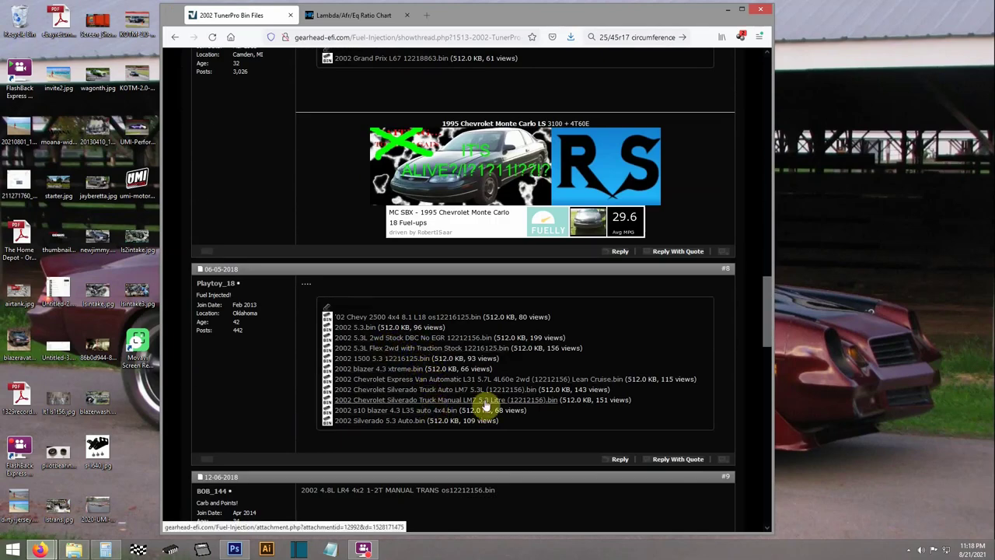
scroll(469, 404, down, 3)
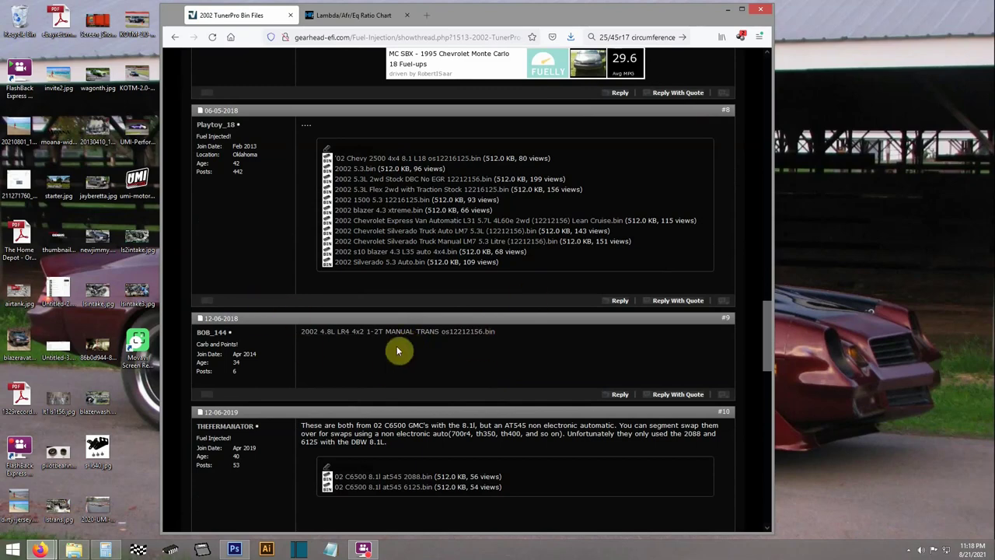
right_click(370, 331)
click(417, 386)
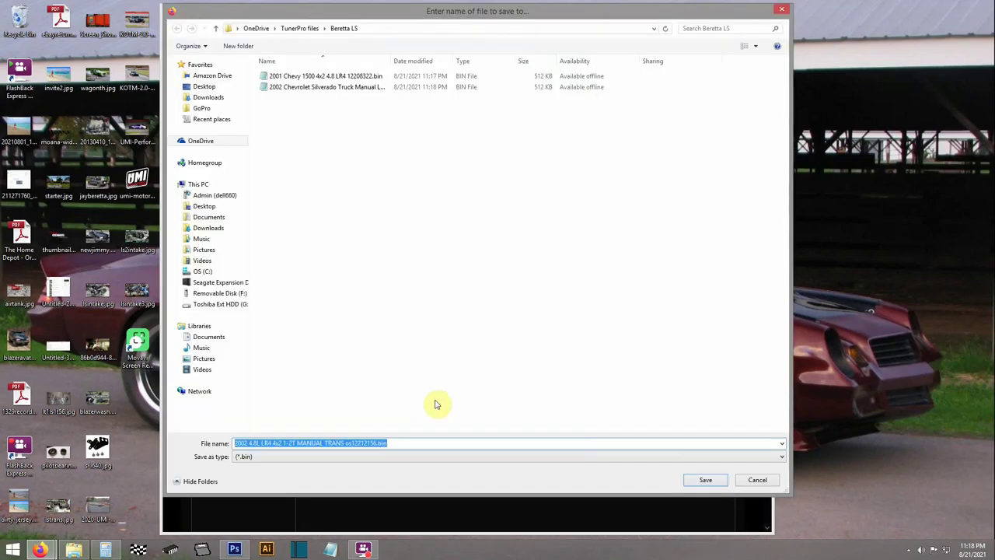
click(705, 480)
scroll(535, 436, down, 1)
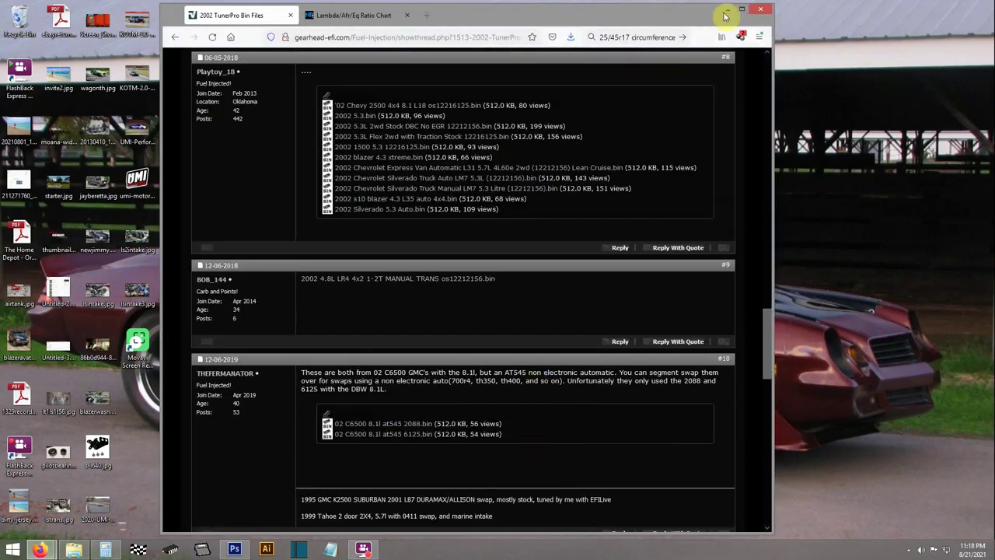
Minimize the browser, launch TunerPro RT and continue past the unregistered notice.
click(727, 10)
click(171, 550)
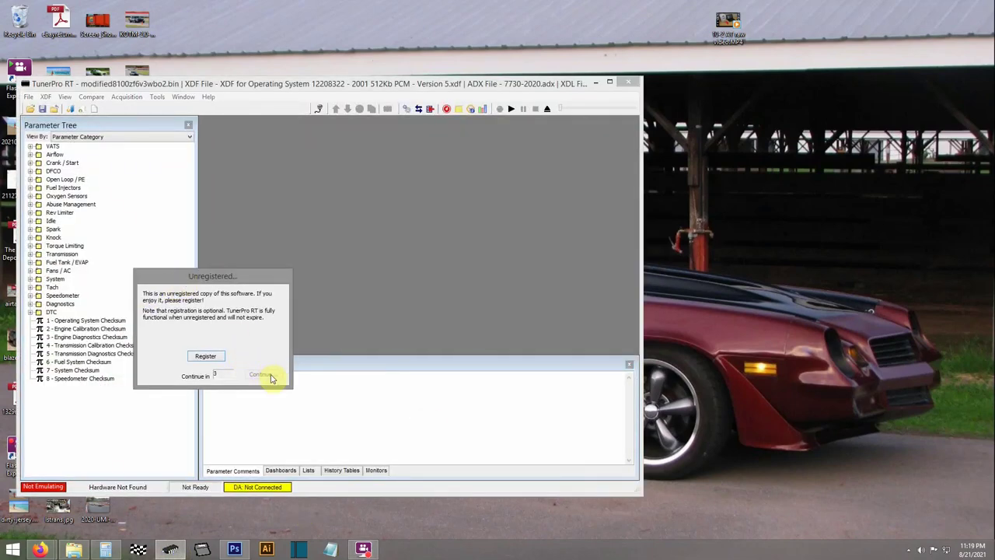
click(269, 376)
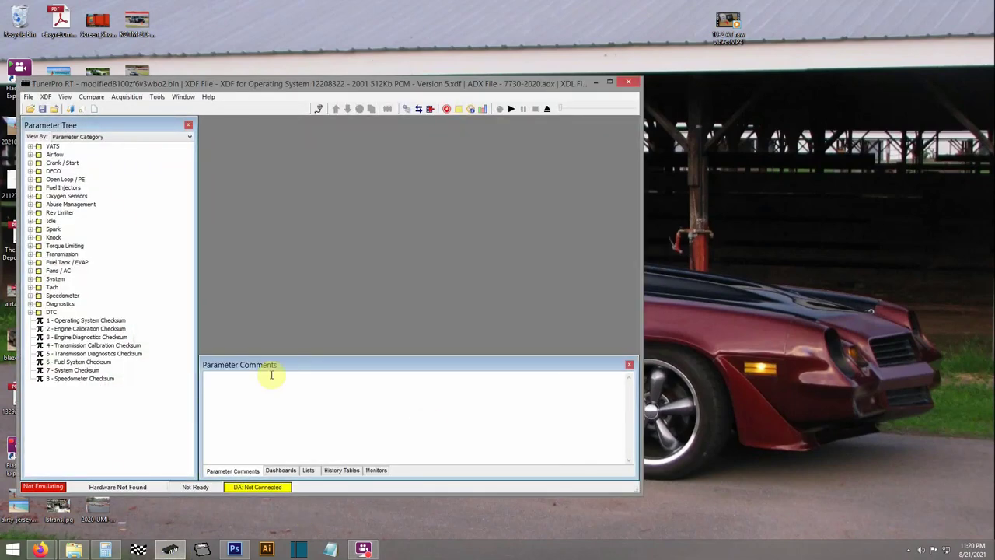
Open 2002 4.8L LR4 4x2 1-2T MANUAL TRANS os12212156.bin from the OneDrive TunerPro files > Beretta LS folder, showing only Bin Files (*.bin).
click(28, 97)
click(35, 106)
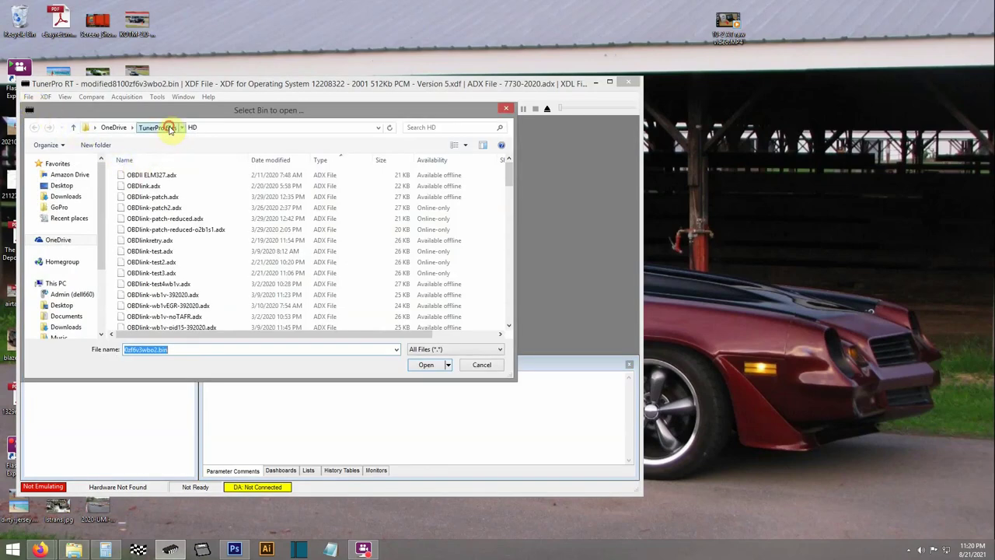
click(159, 128)
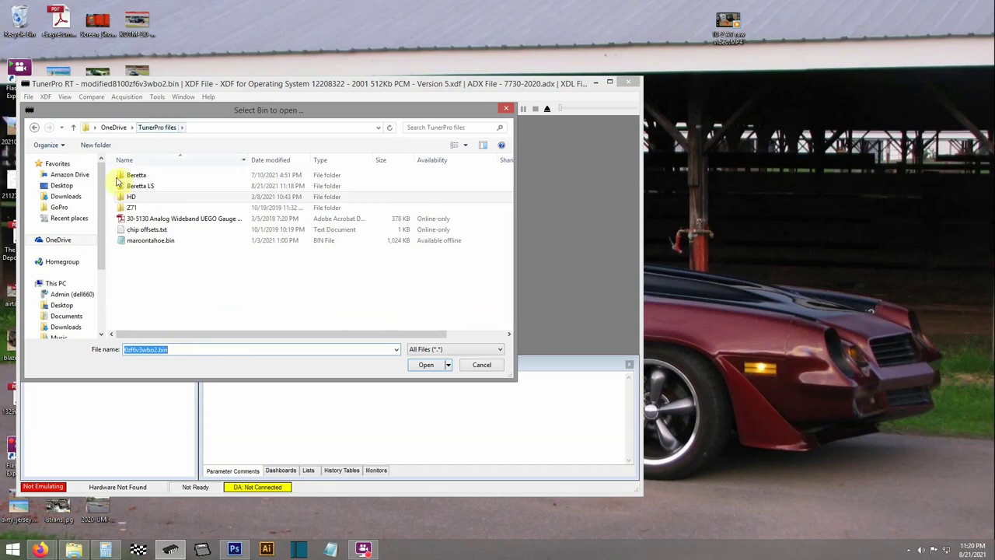
click(448, 349)
click(436, 357)
click(65, 196)
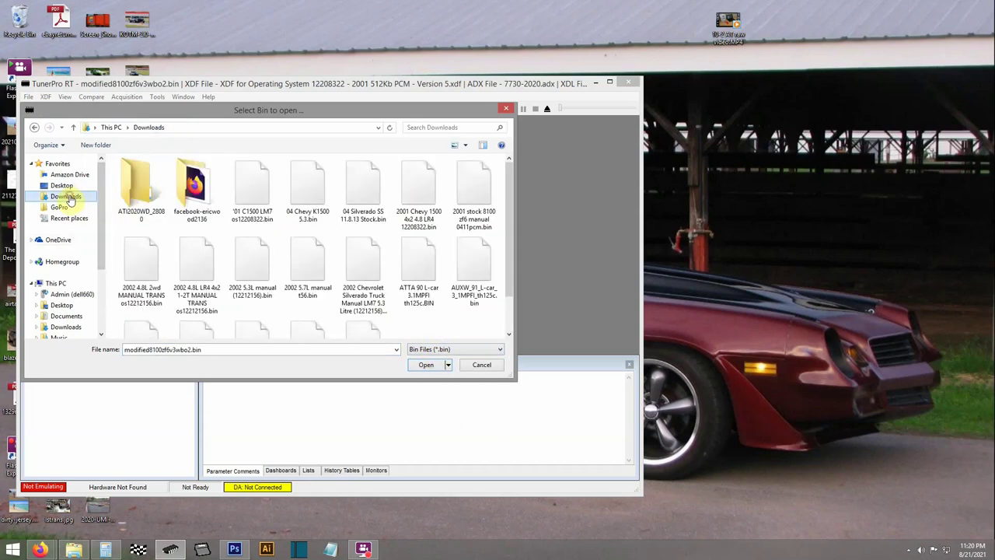
click(59, 240)
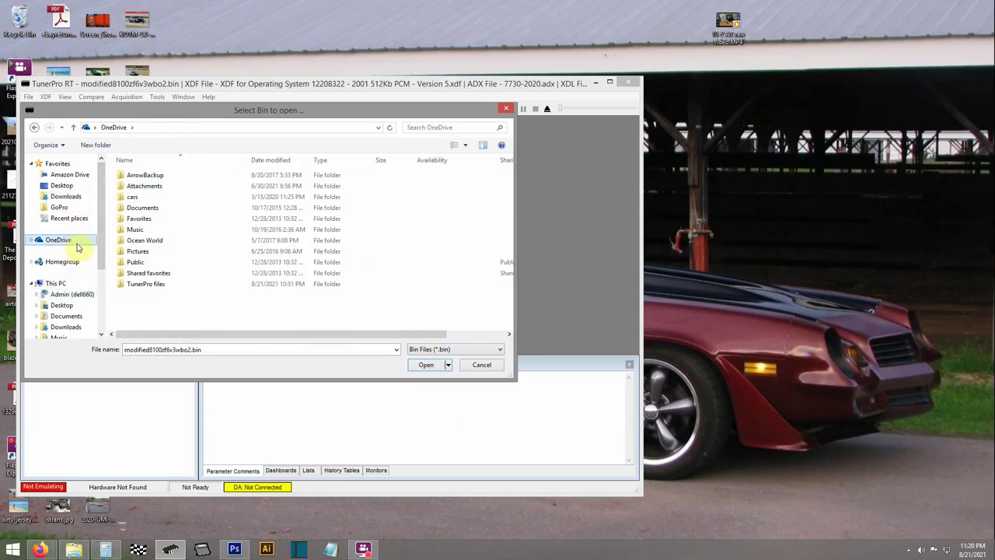
double_click(165, 287)
double_click(148, 188)
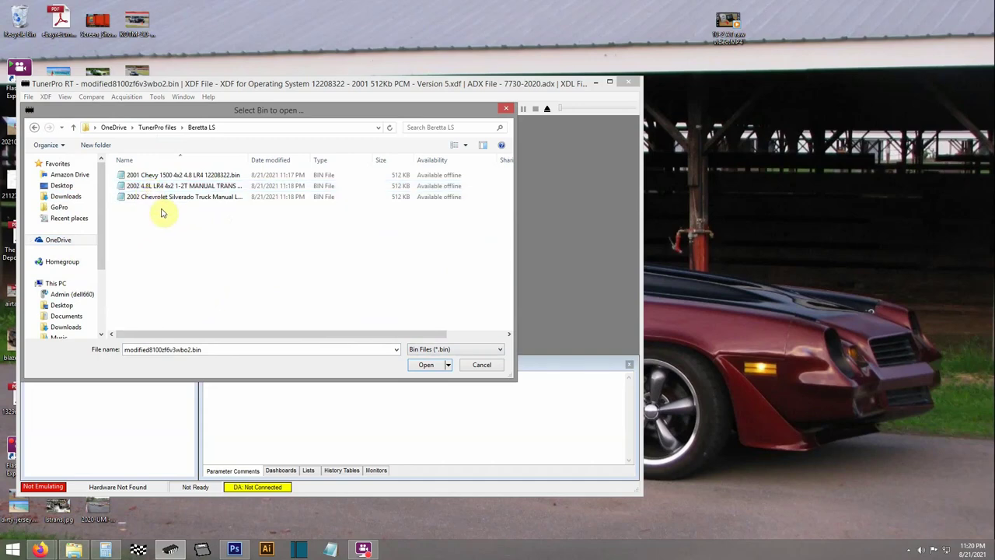
double_click(179, 186)
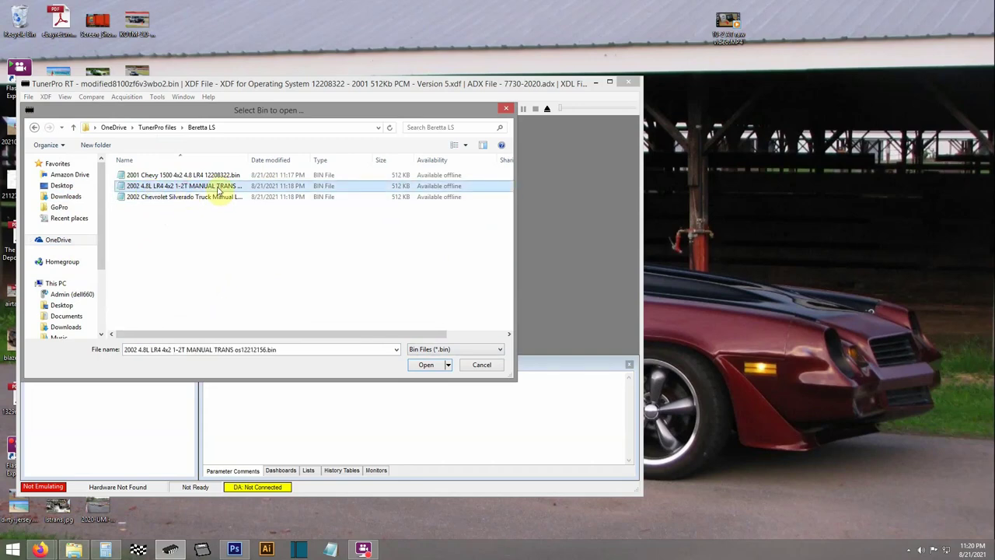
Load the definition file OS12212156 - 512Kb PCM - 2002 model year - Version 1 - unlocked.xdf.
click(46, 96)
click(55, 111)
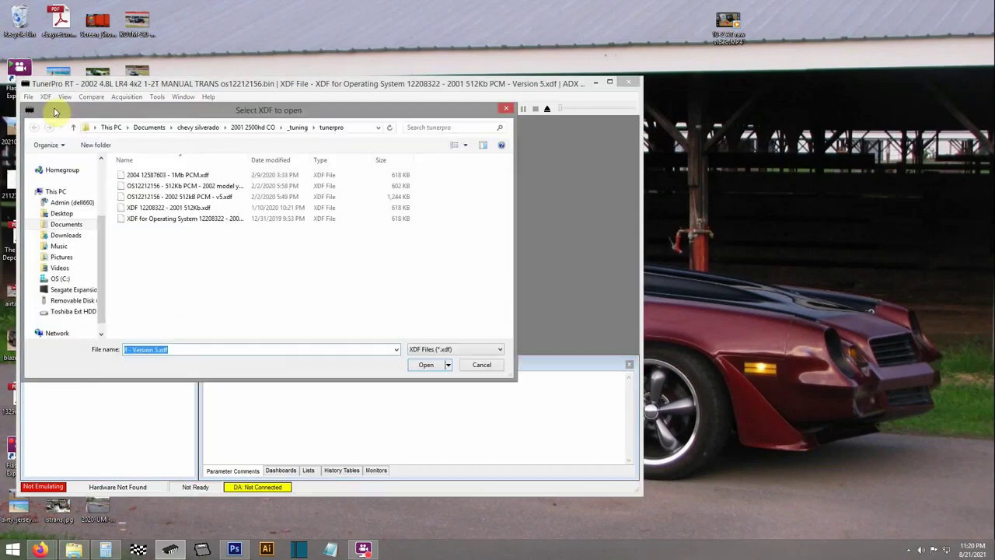
double_click(118, 186)
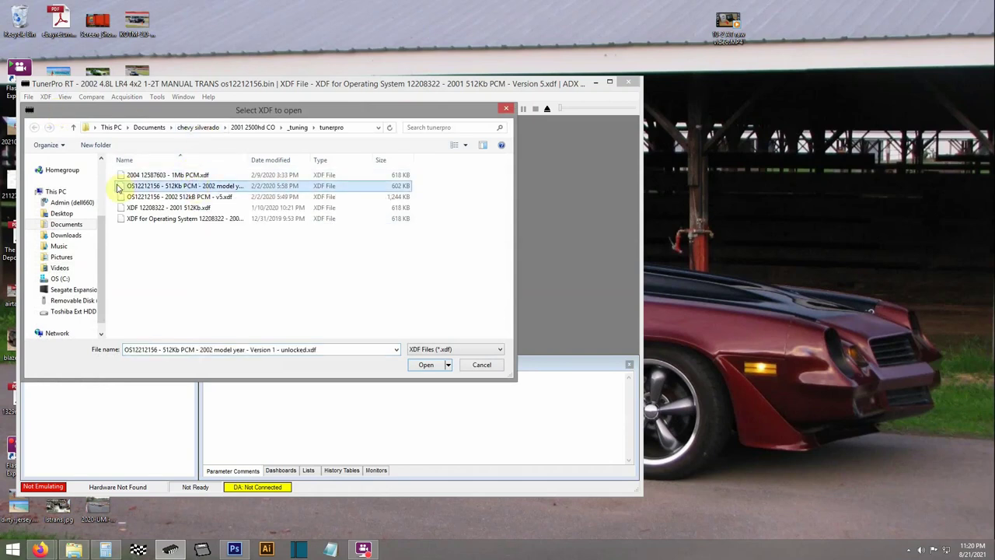
Set G1201 - VATS (Vehicle Anti Theft System) to 2, the VATS Inactive option, and save the parameter.
click(30, 146)
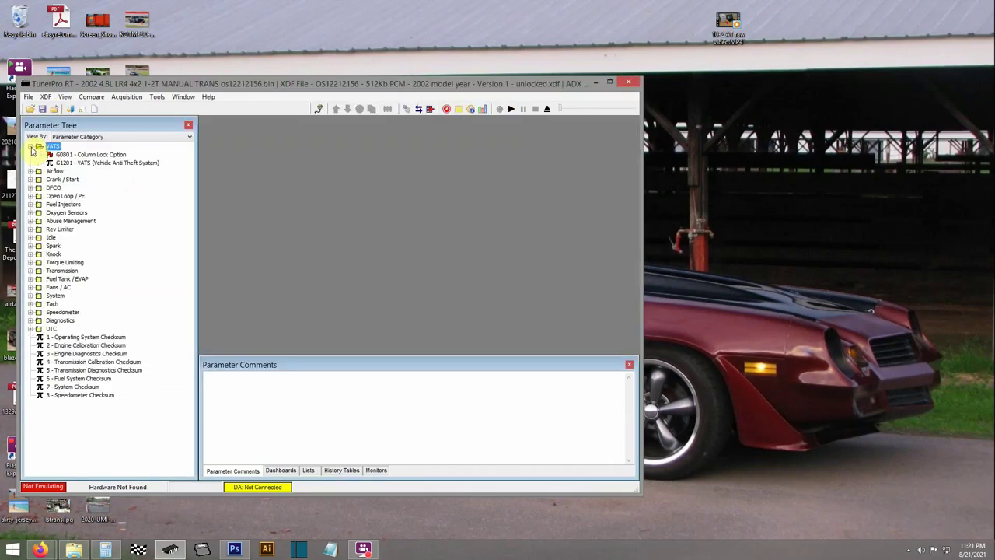
double_click(78, 162)
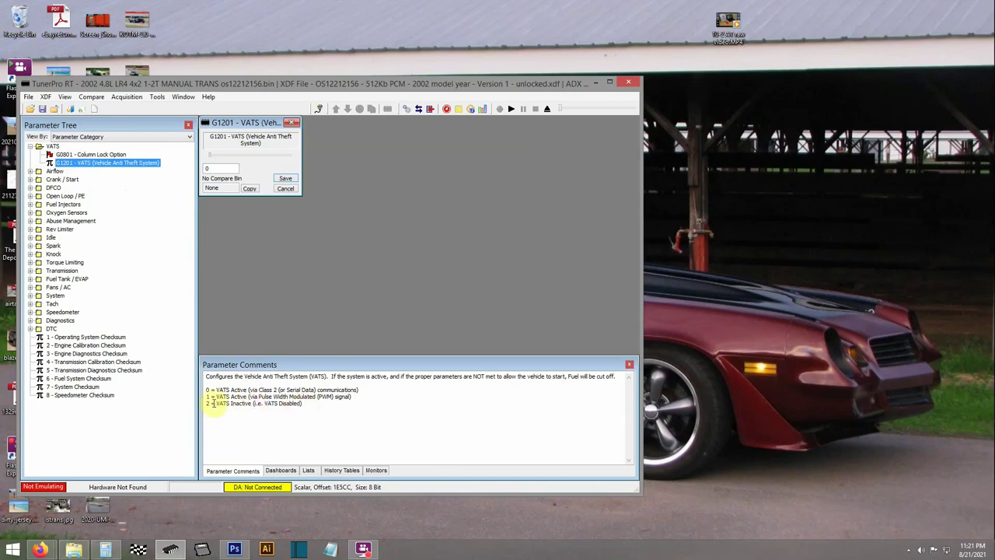
click(211, 168)
click(285, 179)
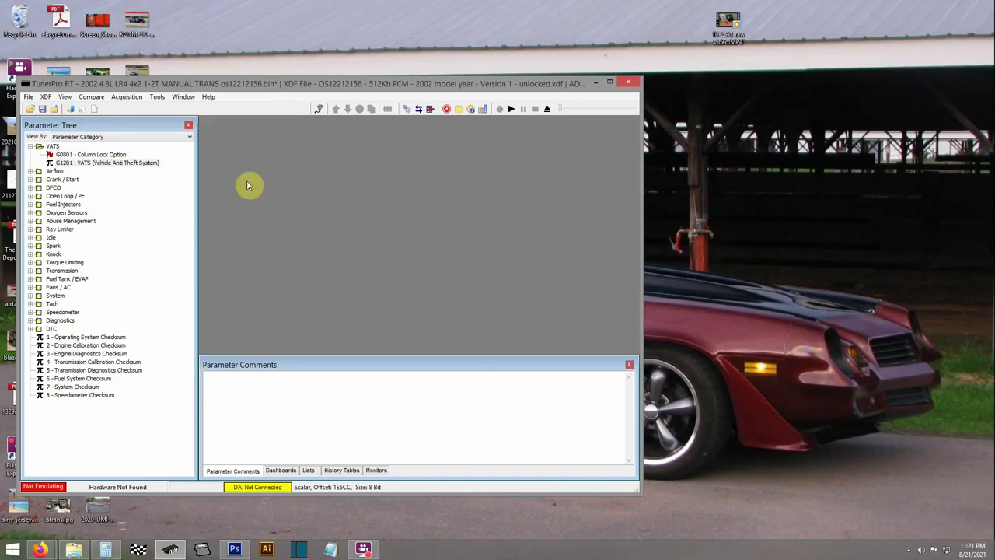
Expand the Open Loop / PE category and examine the B3605 - Commanded Fuel When in Open Loop (Normal) table.
click(30, 196)
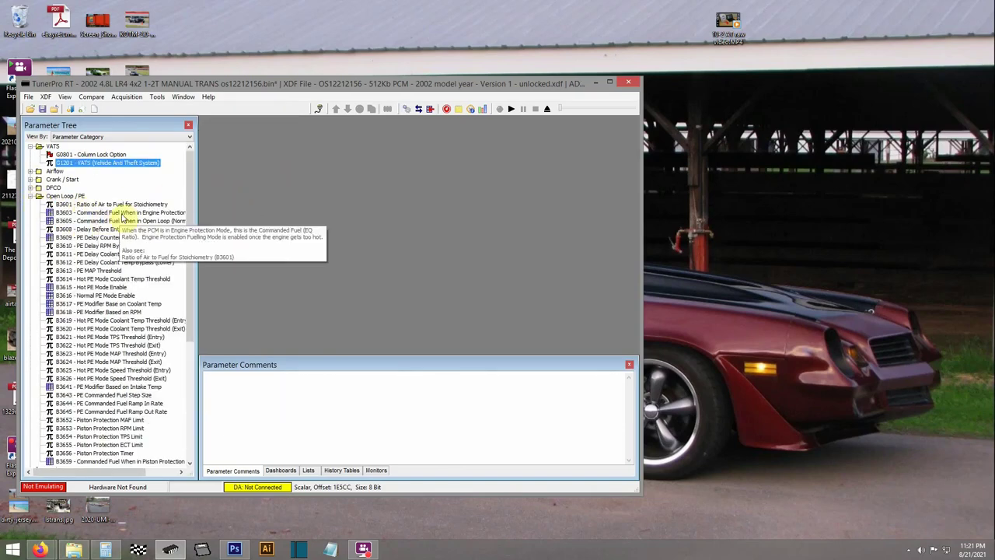
double_click(120, 221)
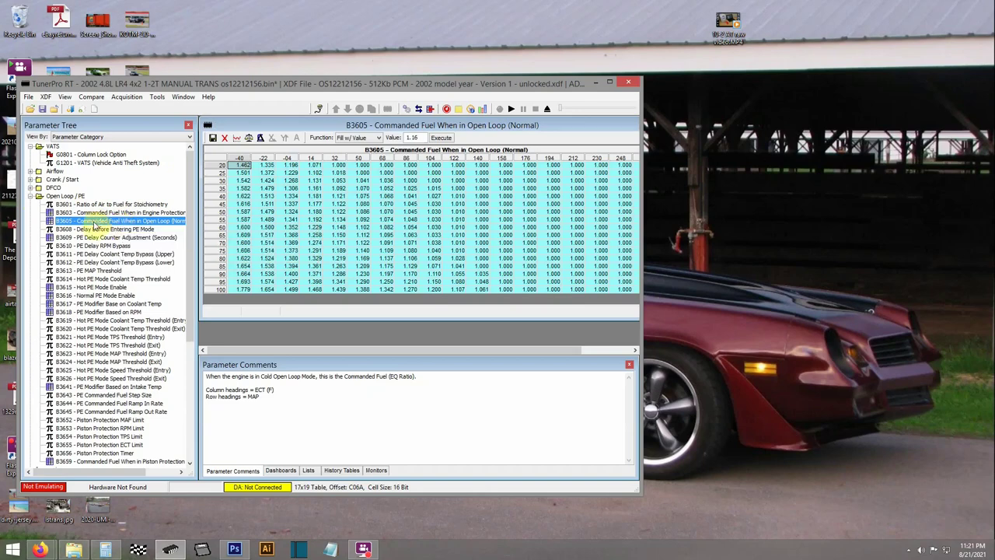
key(Escape)
Fill all cells of B3609 - PE Delay Counter Adjustment with one value, close it, and check the B3610 - PE Delay RPM Bypass setting.
double_click(124, 237)
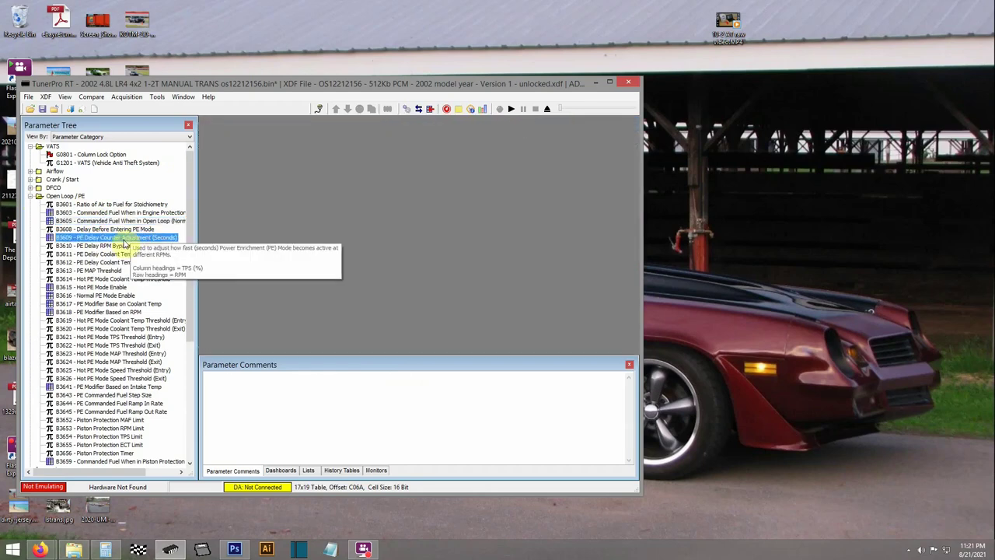
drag(239, 165, 478, 274)
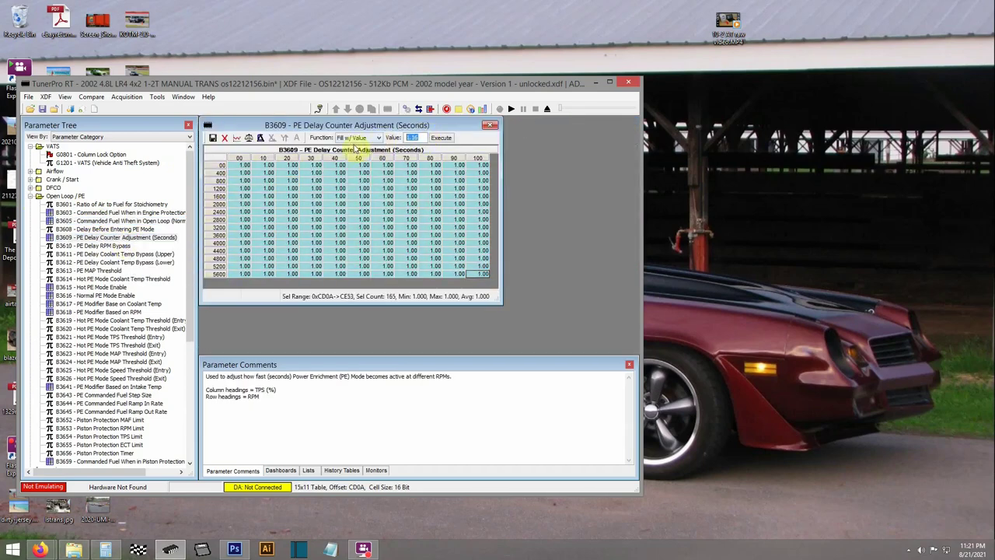
click(441, 137)
key(Escape)
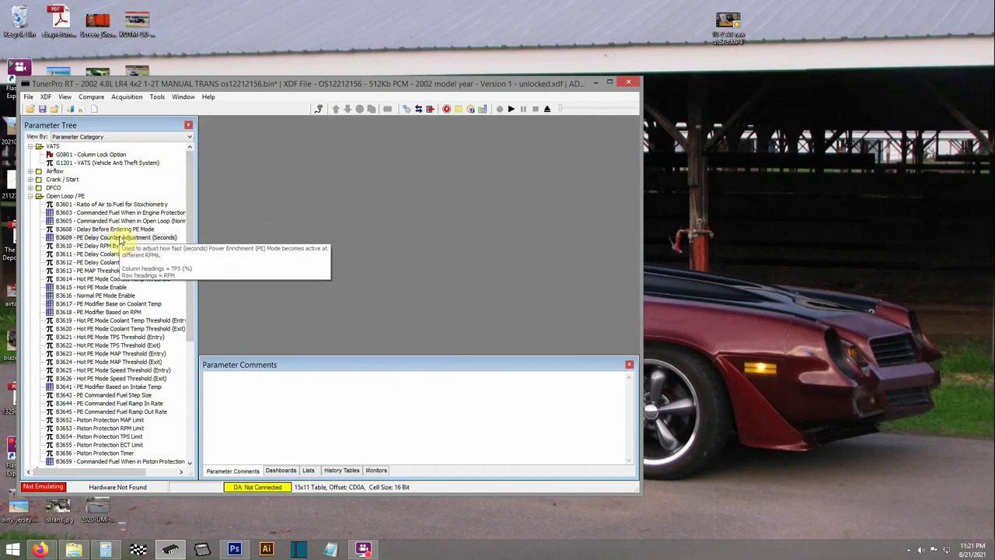
double_click(118, 245)
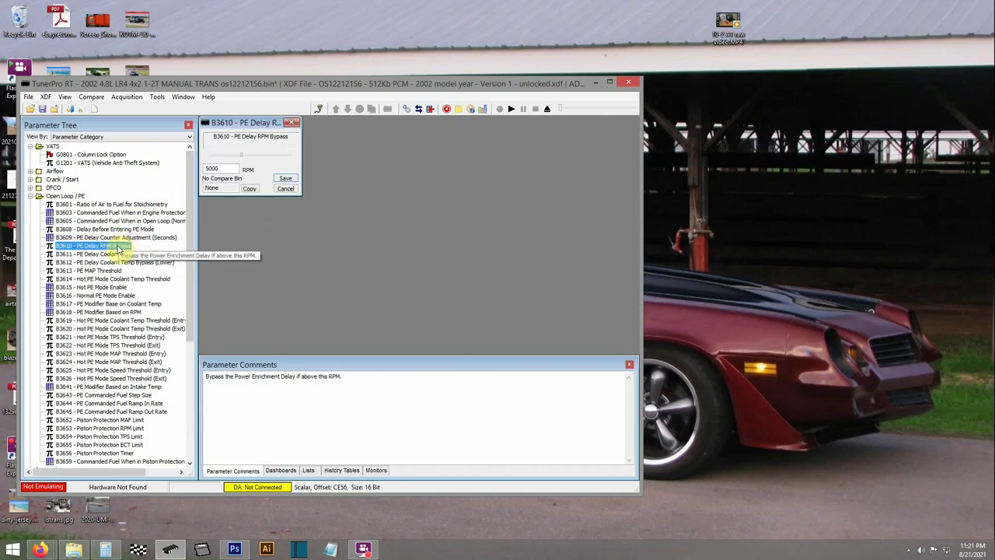
key(Escape)
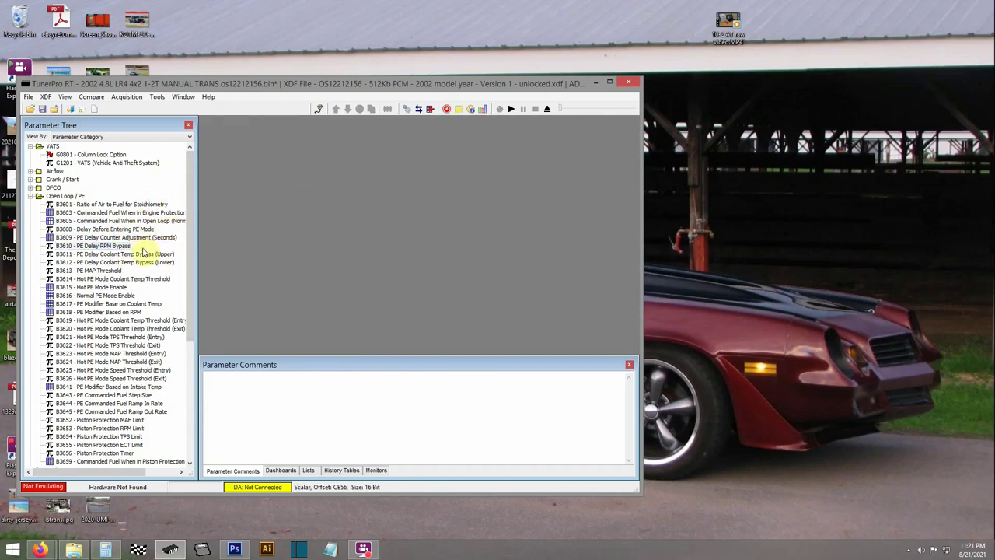
Fill the entire % TPS column of B3615 - Hot PE Mode Enable with 80 and close the table.
double_click(115, 287)
click(261, 311)
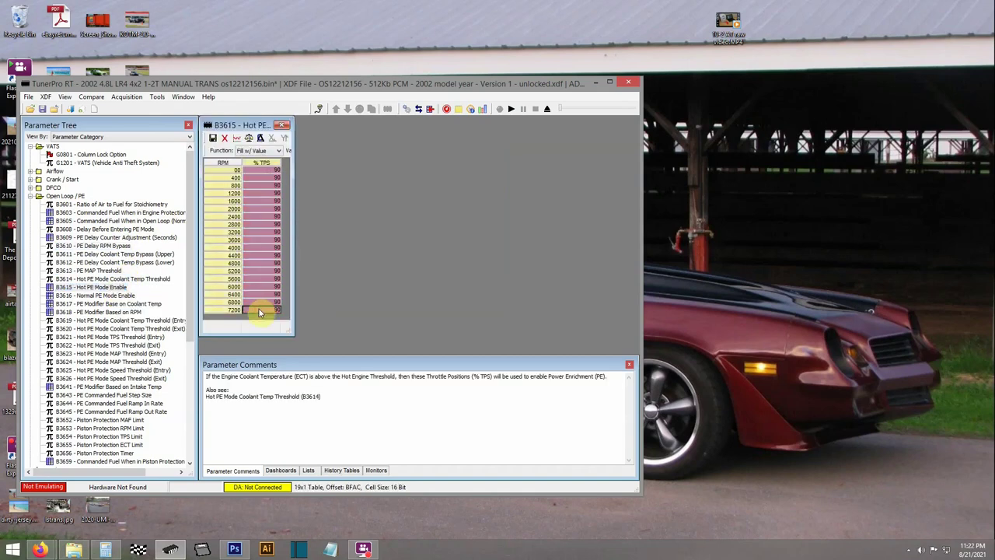
click(274, 163)
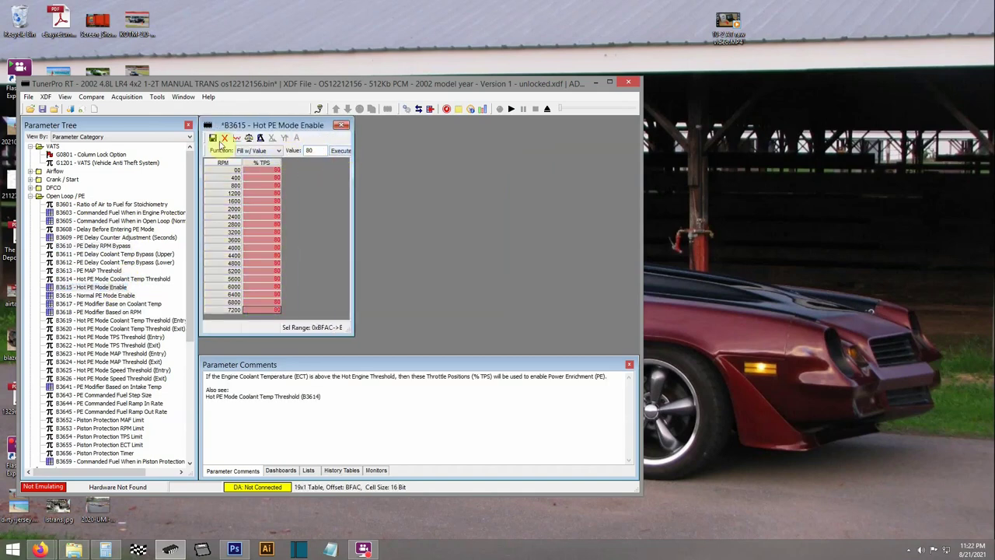
click(224, 137)
Fill the entire % TPS column of B3616 - Normal PE Mode Enable with 80 and close the table.
double_click(98, 296)
click(265, 310)
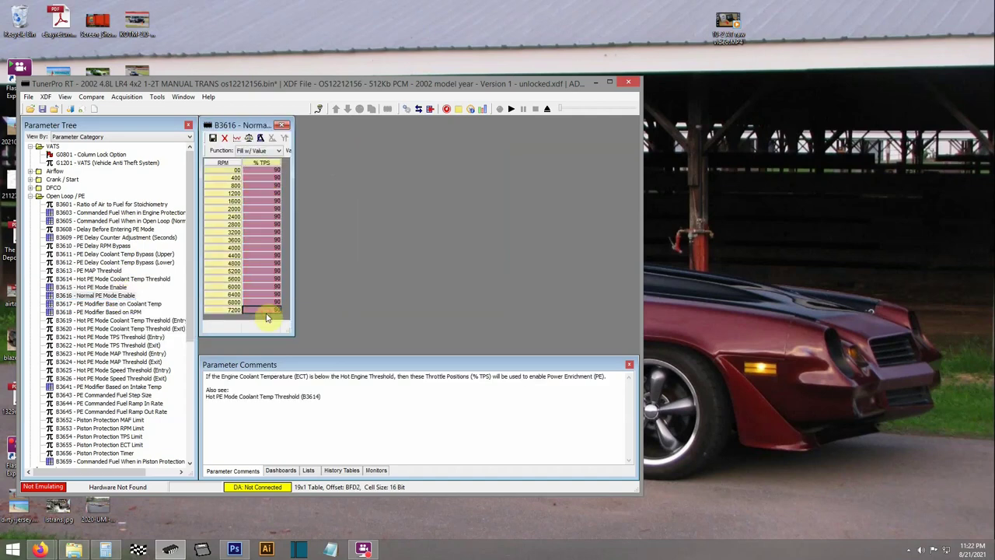
click(274, 163)
click(338, 151)
click(224, 137)
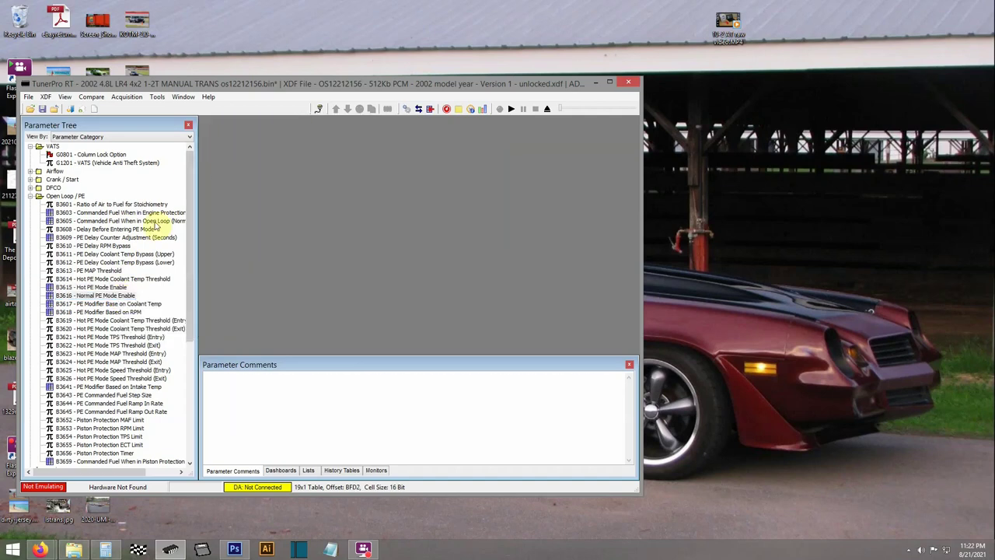
Examine the B3617 - PE Modifier Base on Coolant Temp table and close it.
click(131, 304)
double_click(130, 304)
click(285, 125)
Open B3618 - PE Modifier Based on RPM and arrange it beside the Lambda/Afr/Eq Ratio Chart page in Firefox so both can be read.
double_click(125, 312)
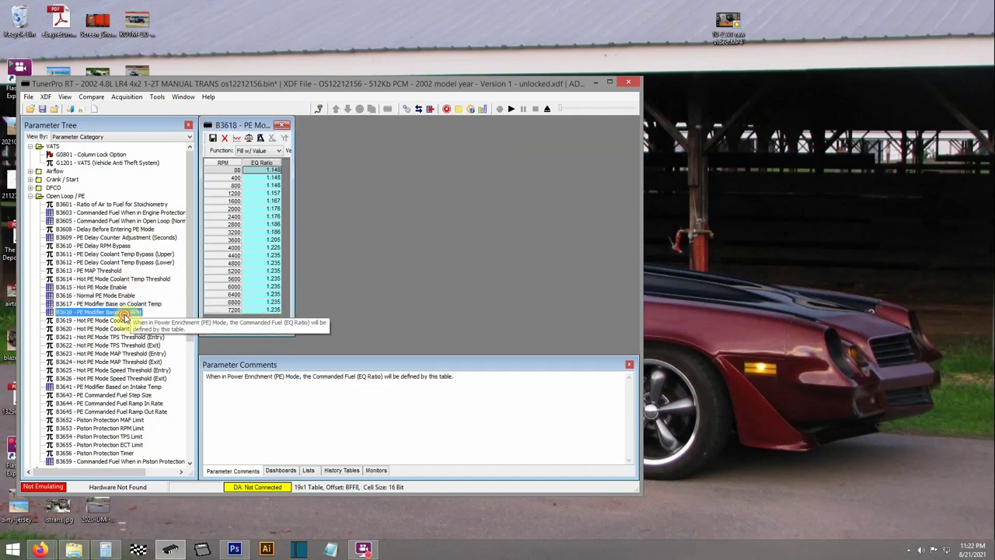
mouse_move(41, 549)
click(187, 513)
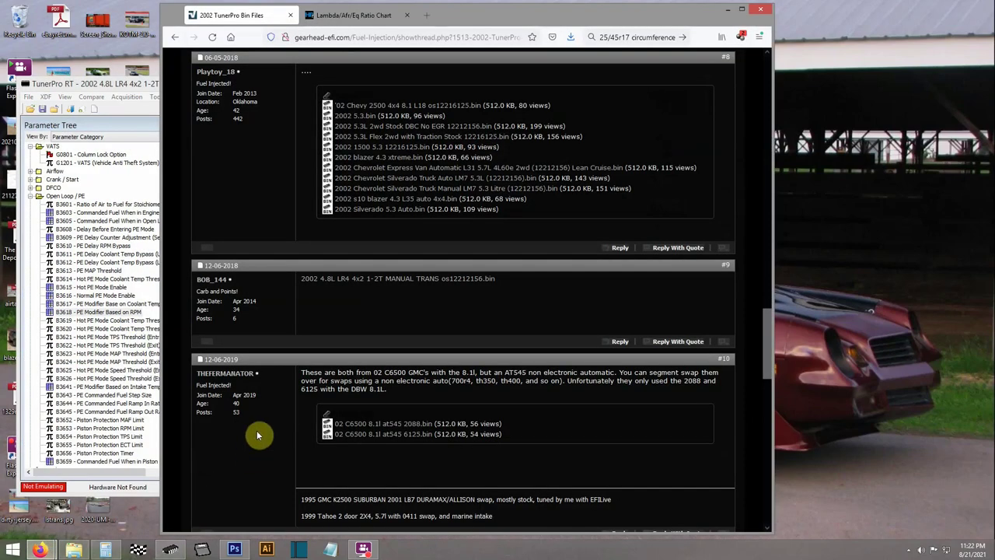
click(336, 22)
drag(447, 28, 617, 38)
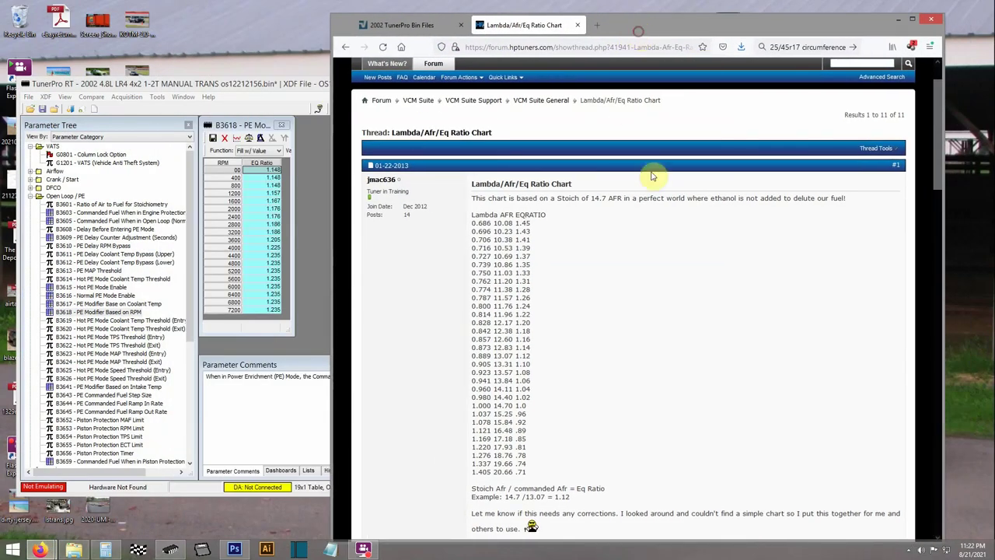
drag(295, 268, 360, 264)
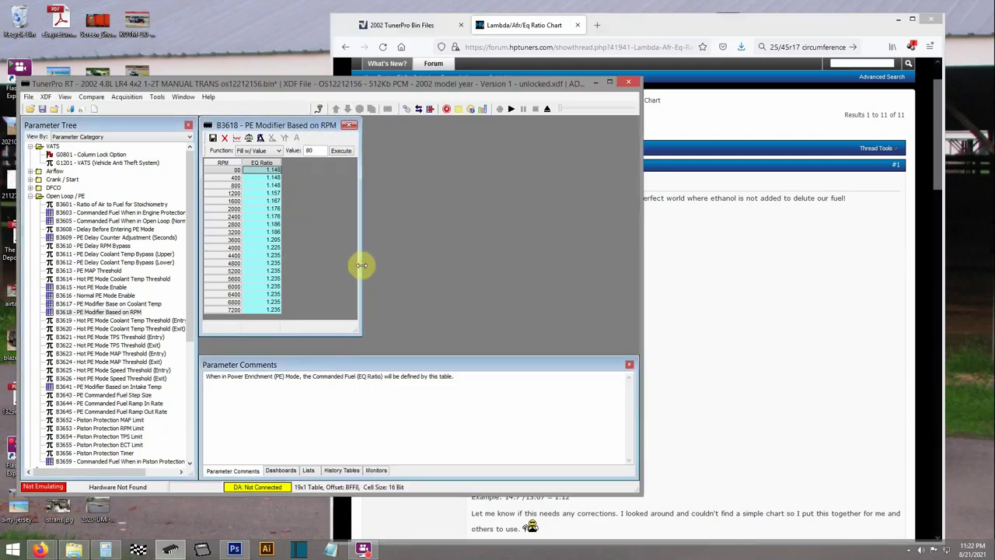
drag(646, 225, 460, 234)
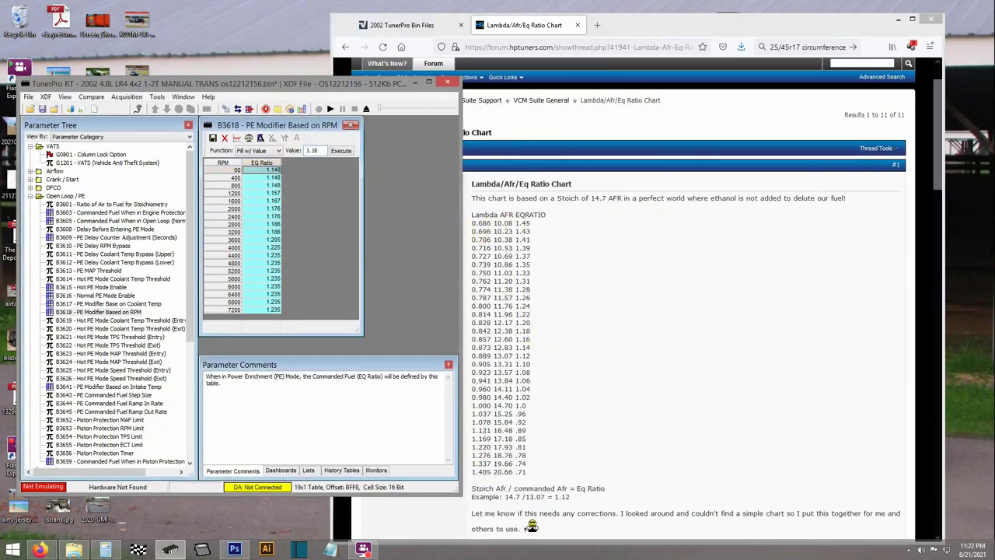
Fill the EQ Ratio column of B3618 - PE Modifier Based on RPM with 1.16 for every RPM row and save the table.
drag(262, 169, 265, 310)
click(345, 152)
click(212, 137)
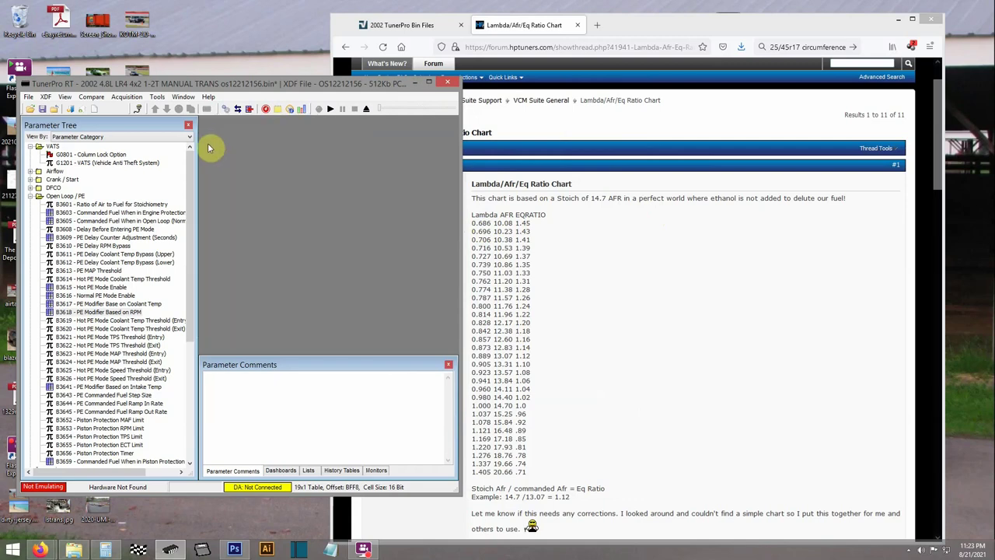
Check the B3641 - PE Modifier Based on Intake Temp table, look over the remaining Open Loop / PE parameters, and collapse the category.
double_click(116, 386)
click(286, 126)
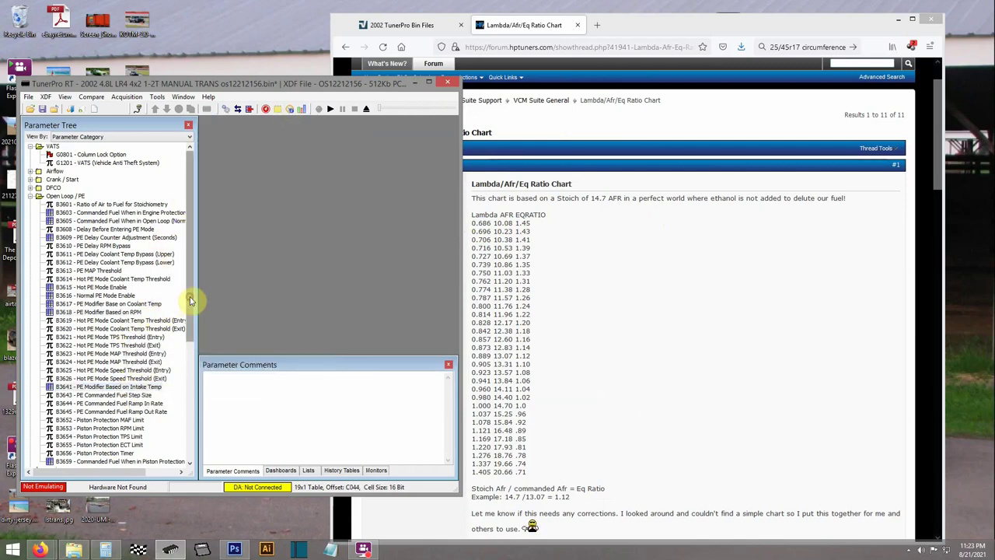
scroll(191, 311, down, 1)
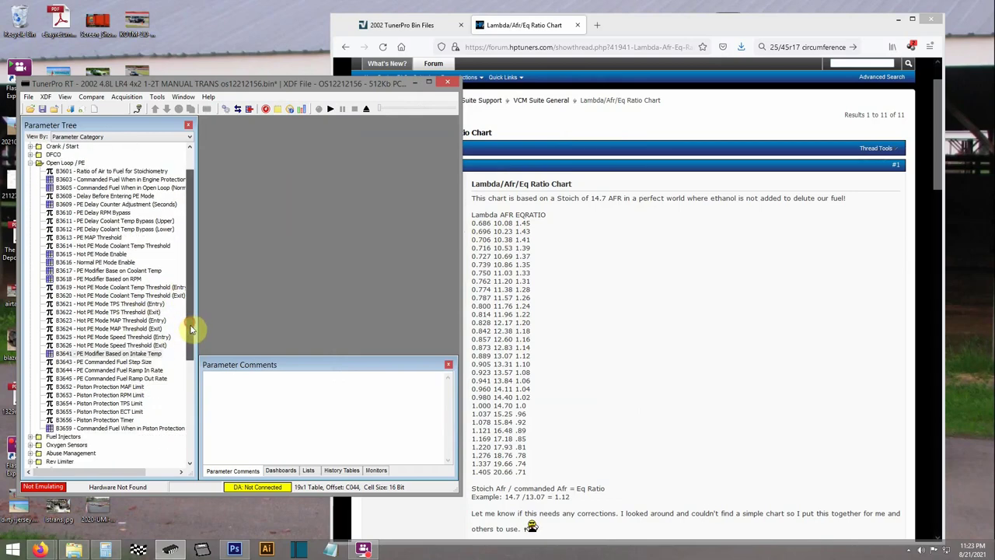
scroll(193, 331, down, 1)
scroll(192, 366, up, 2)
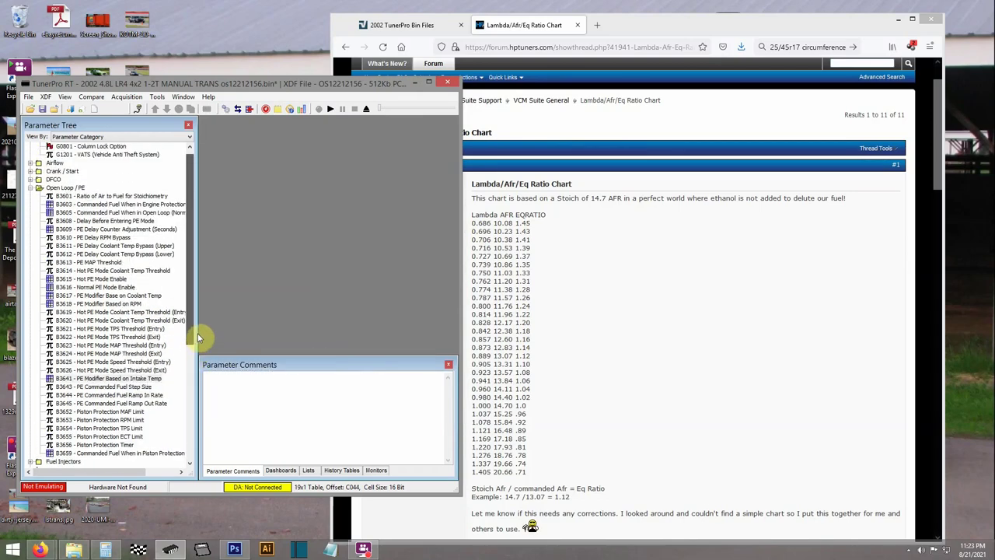
double_click(62, 196)
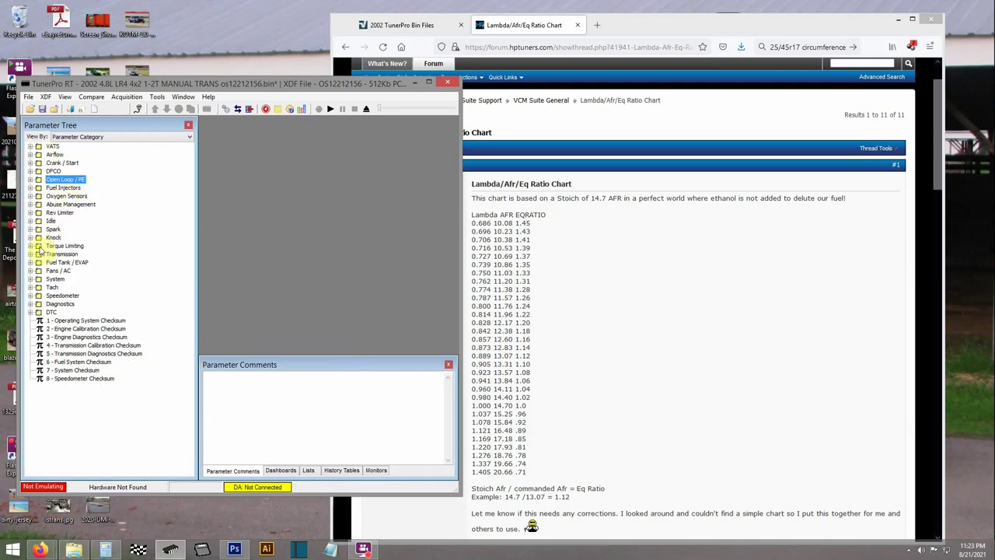
Expand Torque Limiting and review the B6611 - Max Torque by Gear table and the B6601 - Axle Torque Limiting flag.
double_click(39, 246)
double_click(92, 279)
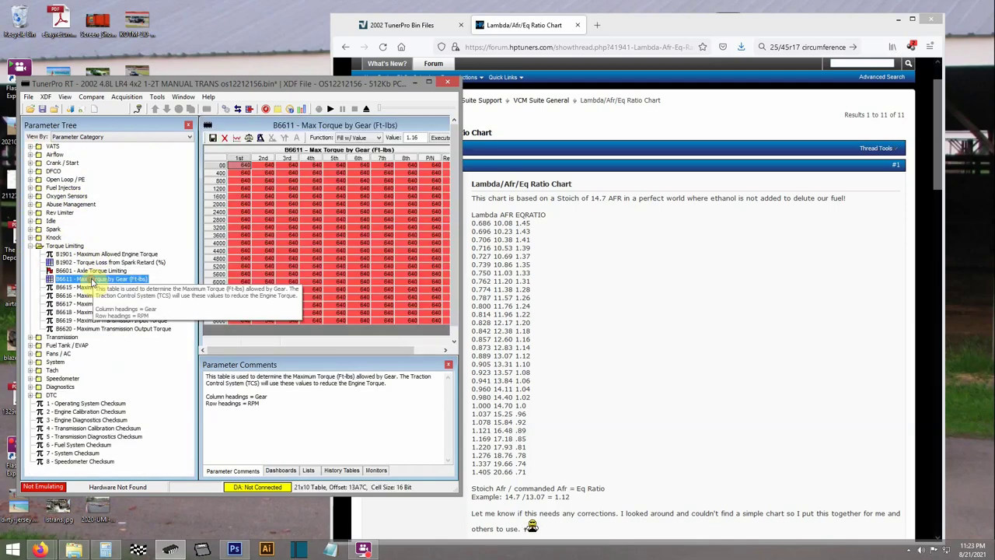
double_click(91, 271)
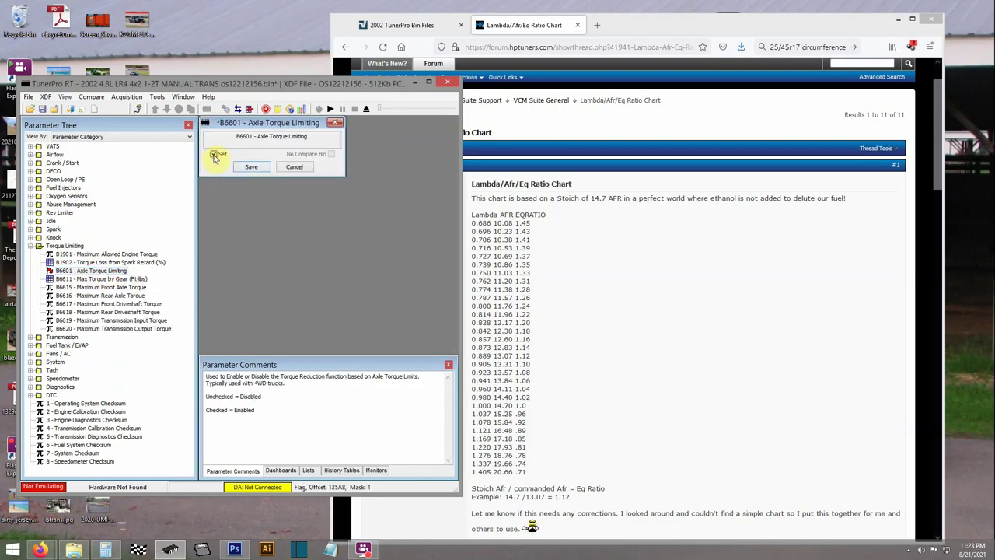
key(Escape)
double_click(91, 278)
key(Escape)
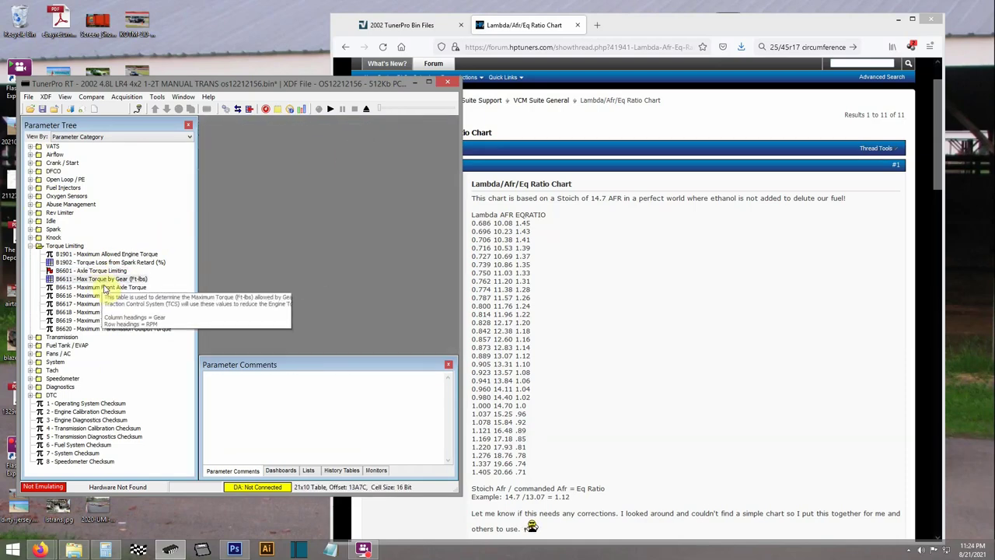
Check B6615 - Maximum Front Axle Torque, look over the Transmission category's parameters, and collapse both categories.
double_click(101, 288)
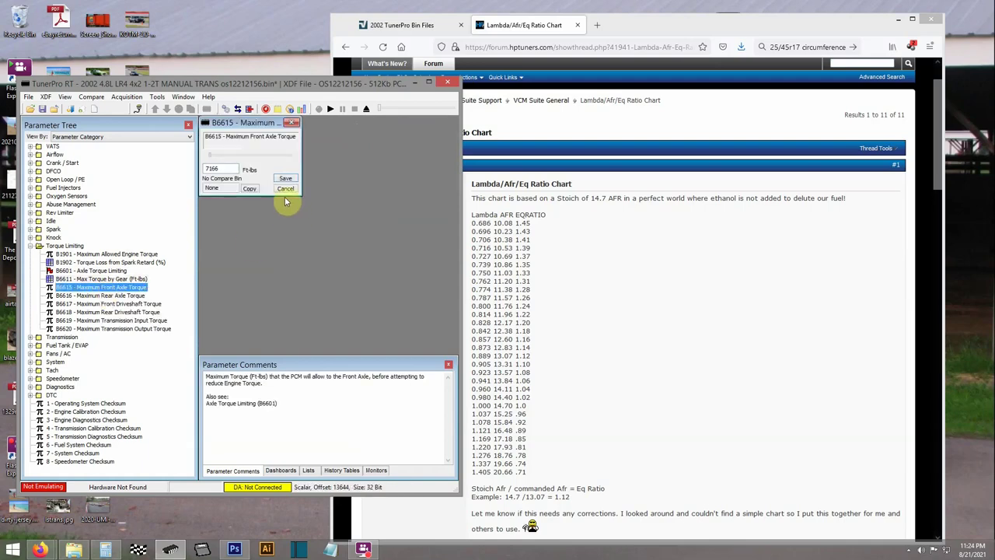
click(285, 199)
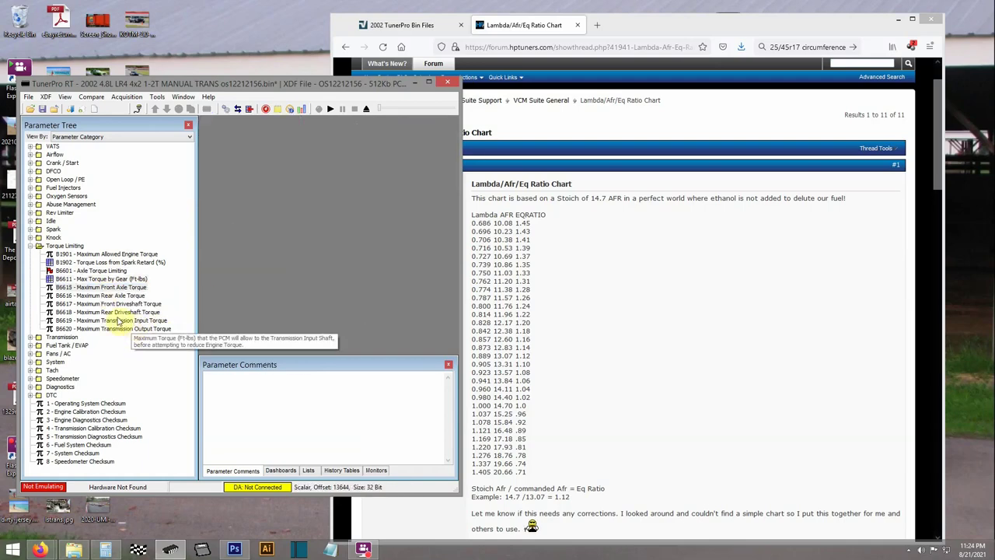
click(31, 246)
click(30, 254)
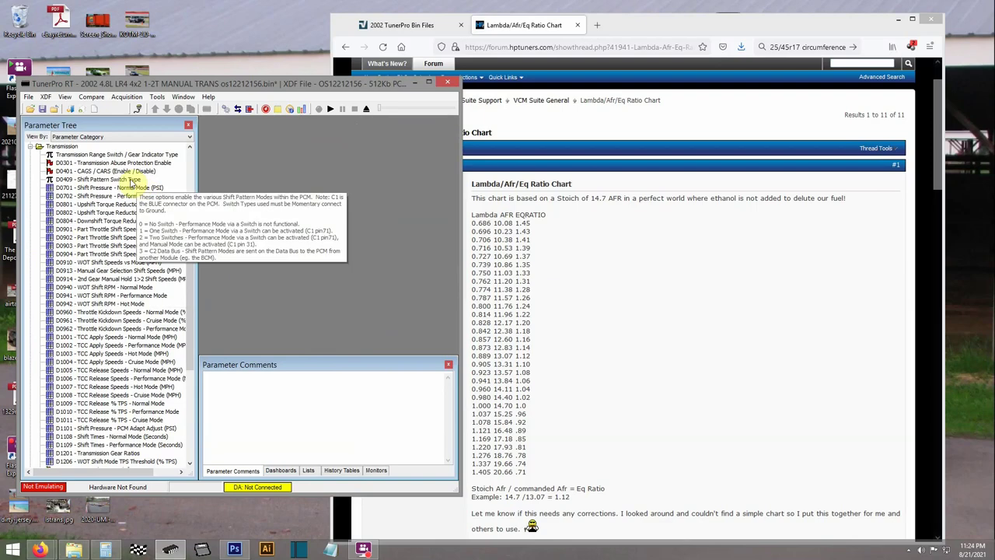
scroll(191, 233, down, 2)
scroll(190, 241, up, 6)
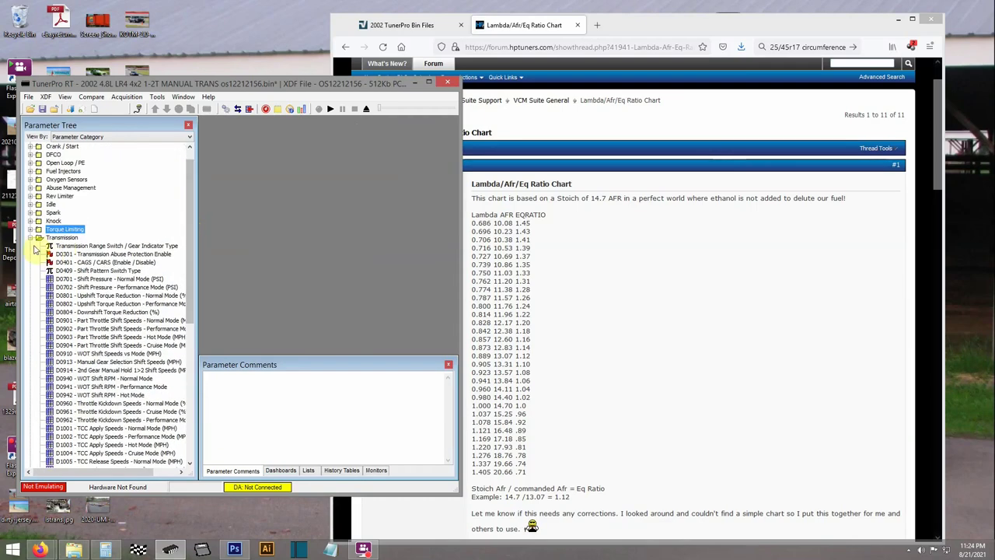
click(30, 254)
Under Fans / AC, set and save G0901 - Fan #1 Turn-on Temp as 190, G0902 Turn-off Temp as 182 and G0903 Turn-on Temp (A/C On) as 190.
click(31, 271)
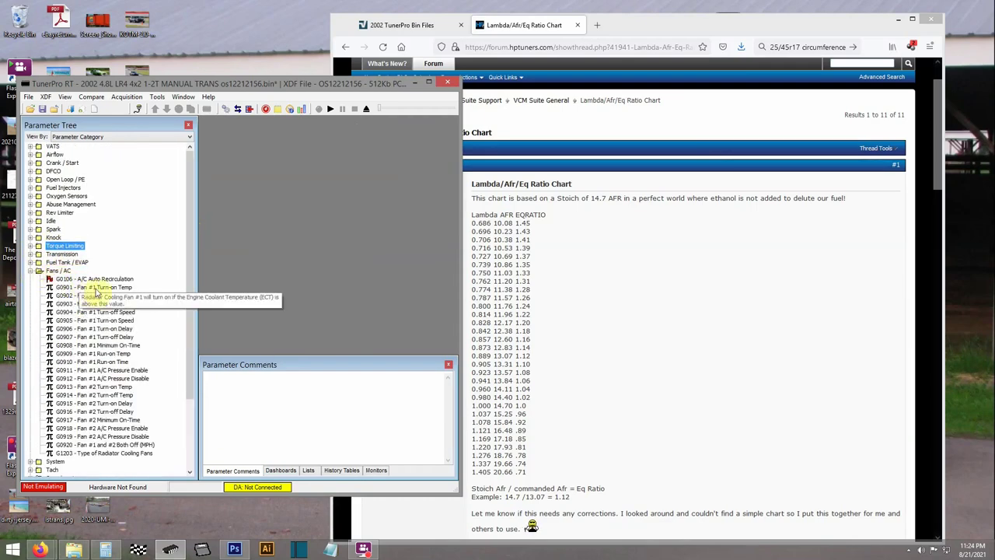
double_click(74, 287)
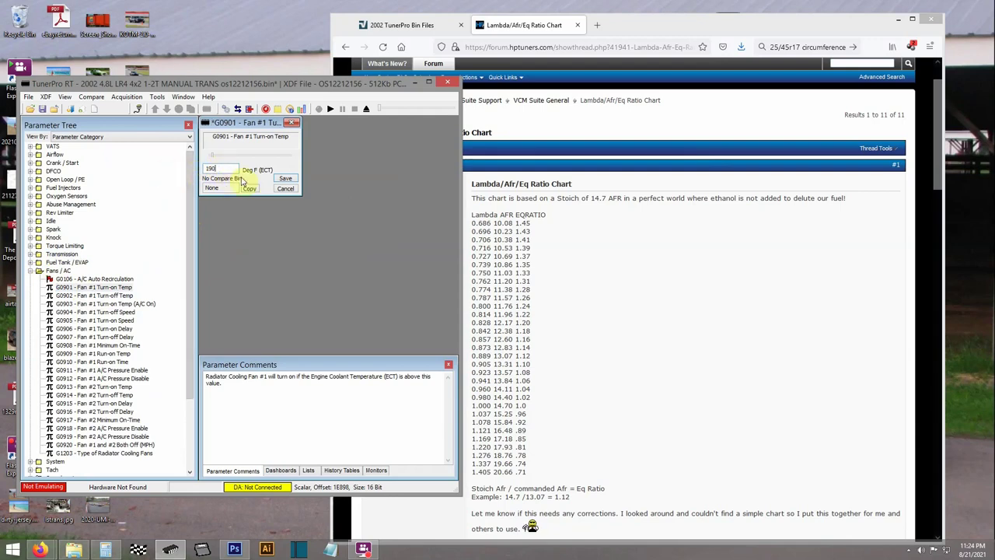
click(285, 179)
key(Down)
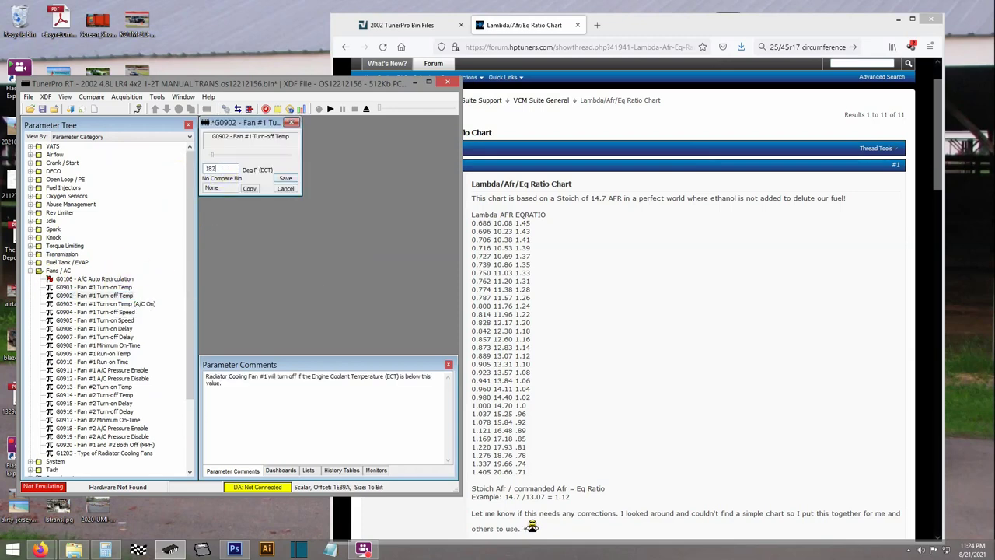
double_click(128, 303)
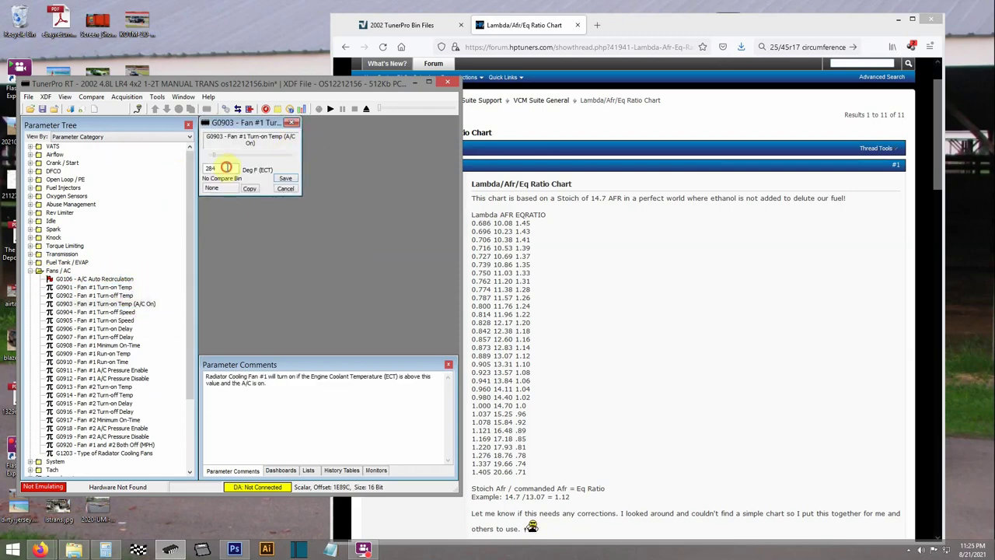
text(190)
click(285, 179)
Edit and save the Fan #1 turn-off and turn-on speeds and delays, parameters G0904 through G0907.
double_click(101, 311)
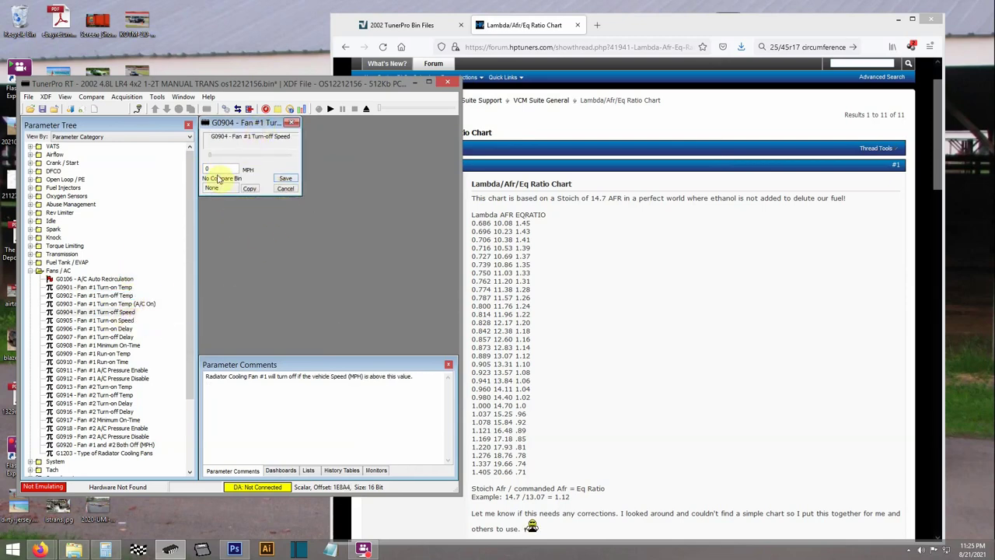
click(285, 178)
double_click(101, 320)
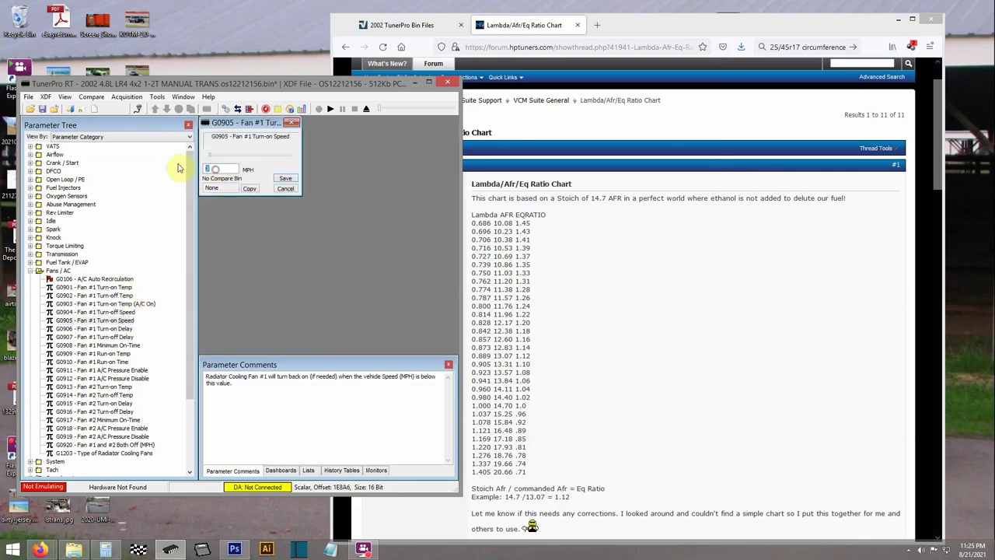
click(285, 178)
double_click(102, 328)
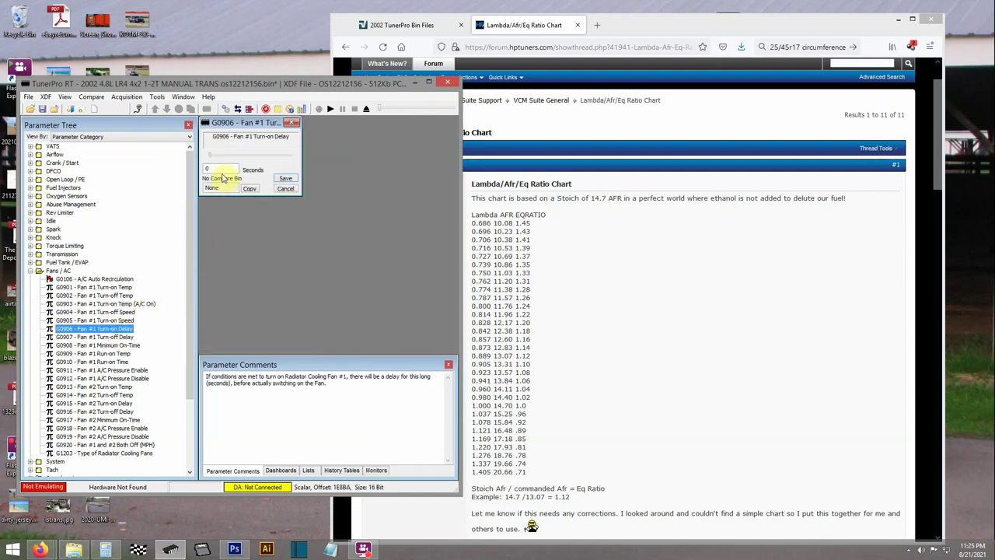
key(Return)
click(217, 169)
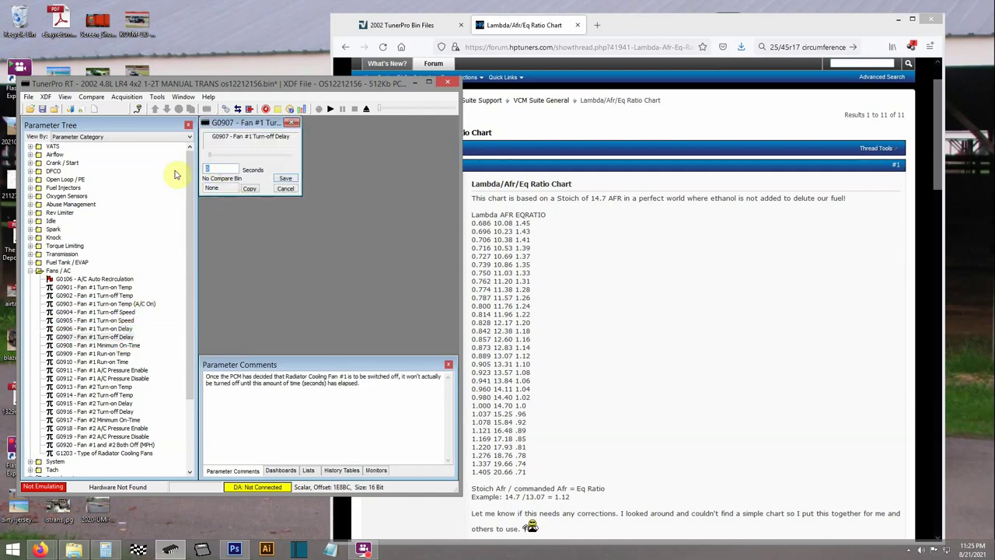
click(285, 180)
Set G0908 - Fan #1 Minimum On-Time to 30 seconds, and edit and save the G0909 Run-on Temp and G0910 Run-on Time.
double_click(109, 344)
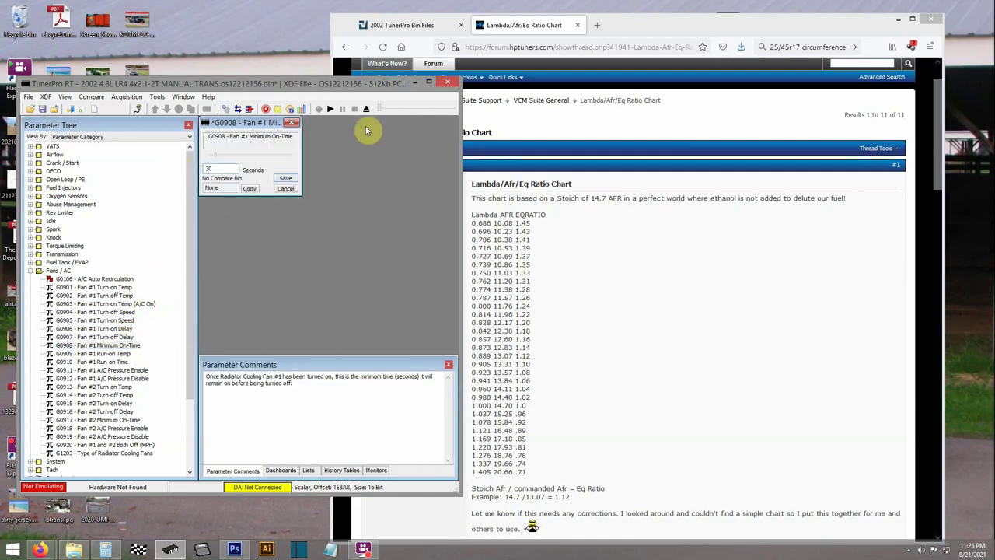
click(285, 178)
double_click(93, 353)
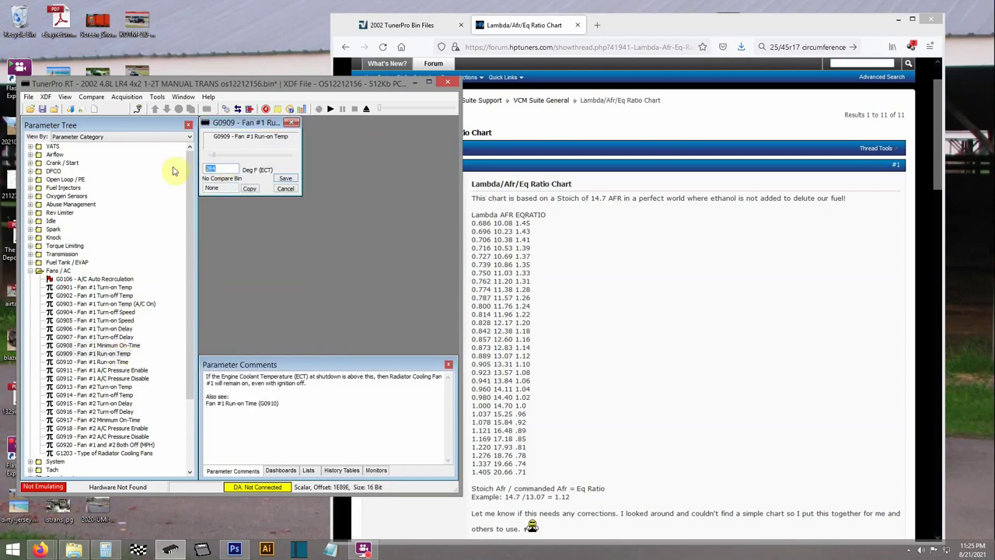
click(286, 178)
double_click(98, 362)
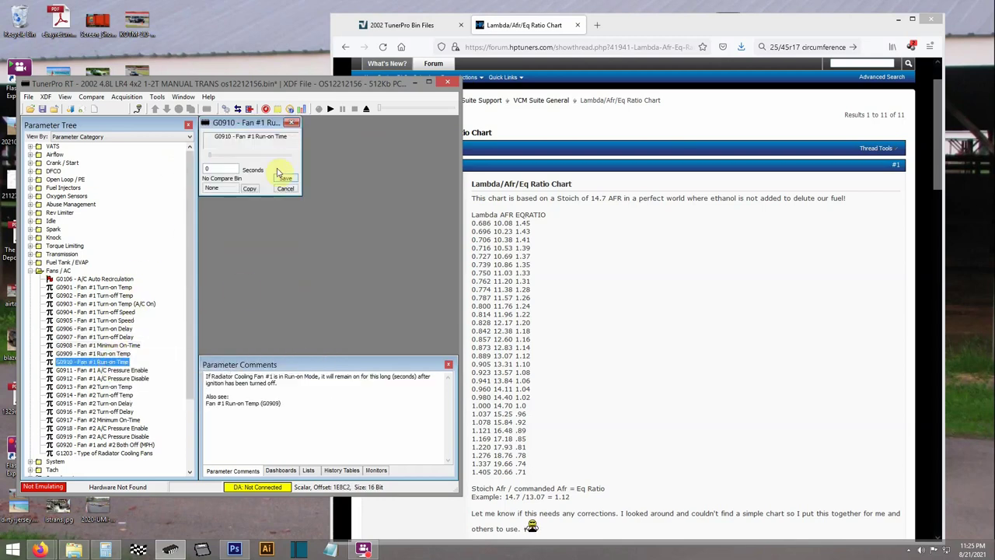
click(246, 173)
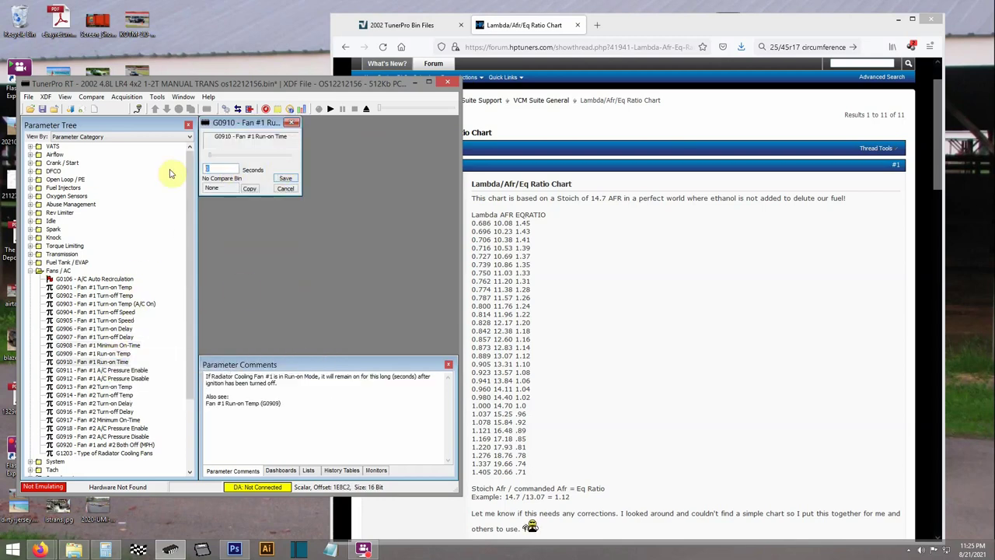
click(286, 179)
Edit and save G0913 - Fan #2 Turn-on Temp, and set G0914 - Fan #2 Turn-off Temp to 185 Deg F.
double_click(93, 386)
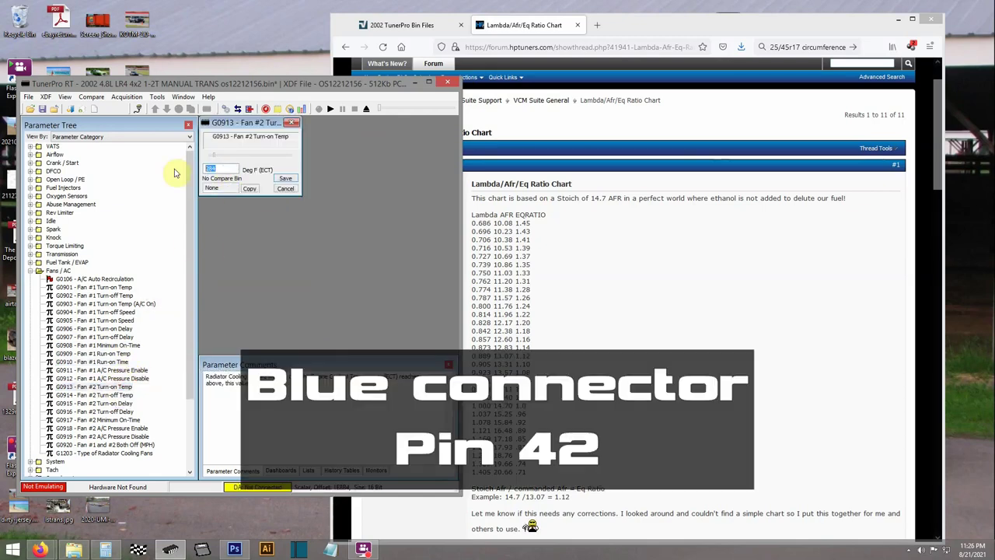
click(285, 178)
key(Down)
key(Return)
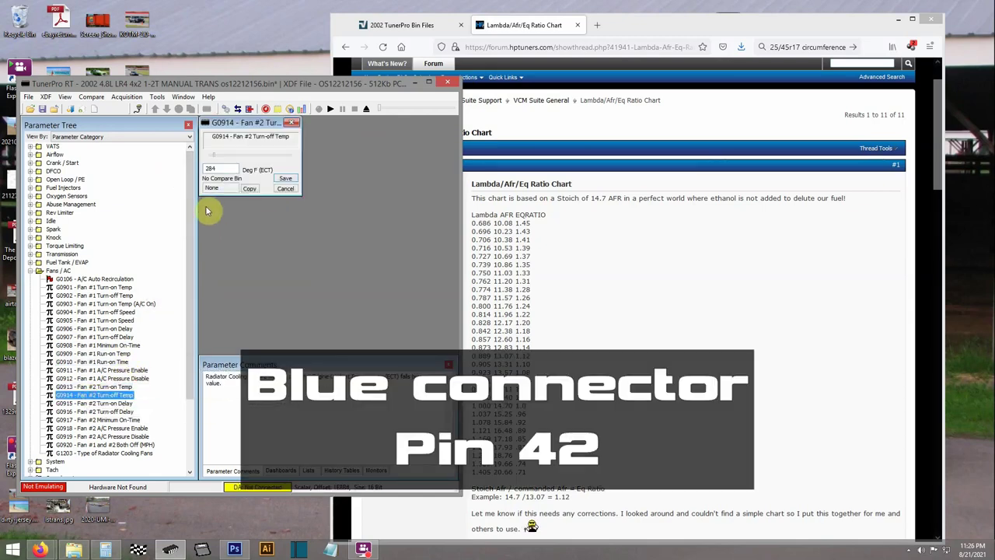
text(185)
click(286, 178)
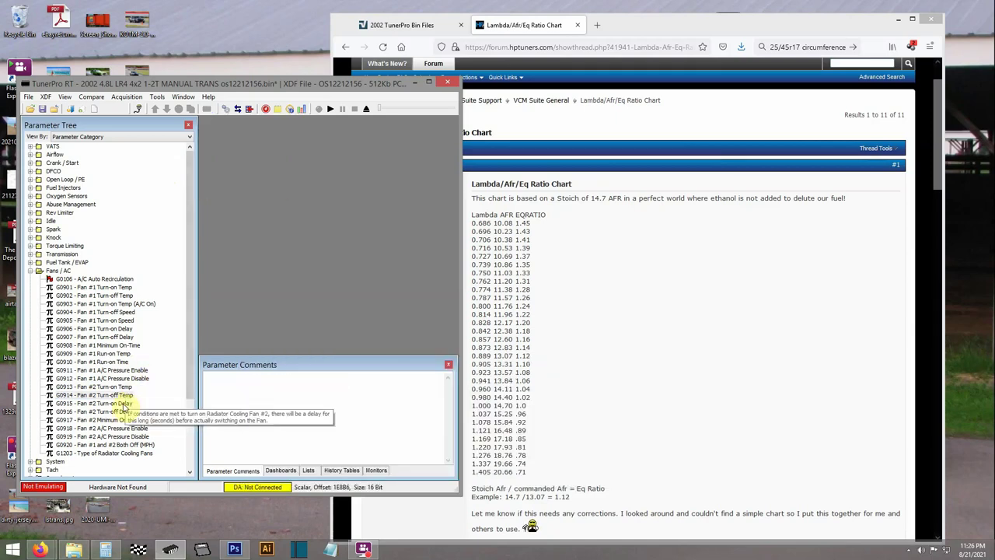
Edit and save the Fan #2 turn-on and turn-off delays (G0915, G0916), and set G0917 - Fan #2 Minimum On-Time to 30 seconds.
double_click(93, 403)
click(285, 178)
double_click(120, 411)
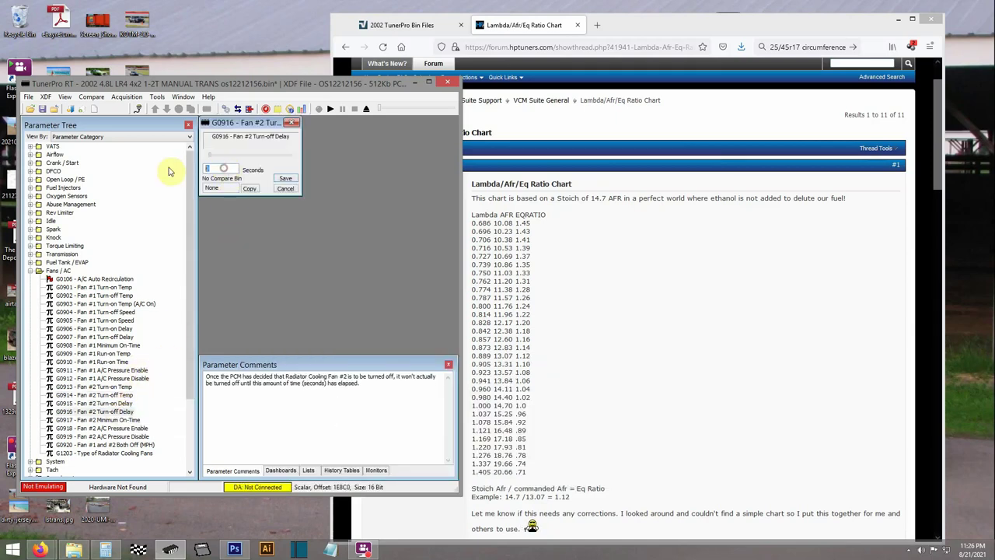
click(286, 178)
double_click(97, 420)
text(3)
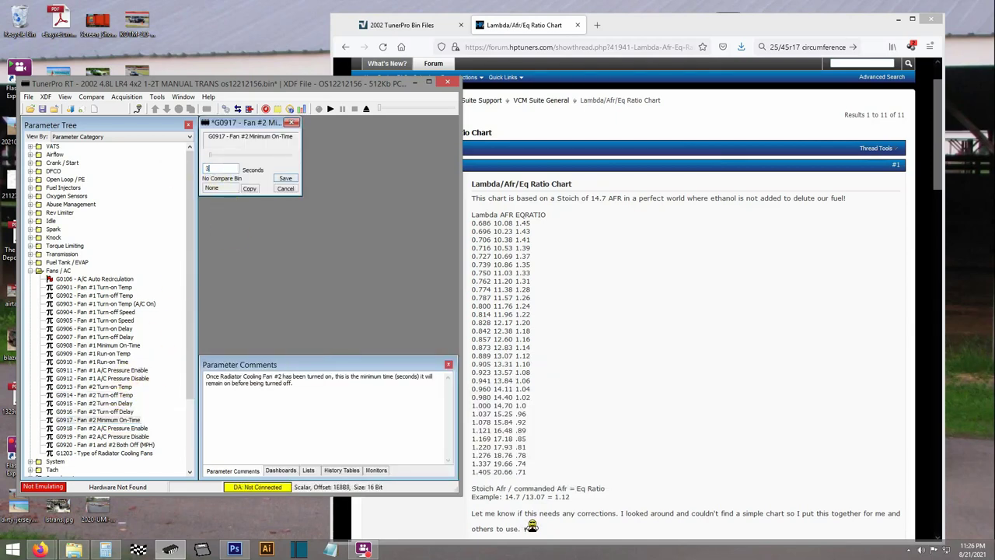
text(0)
click(285, 179)
Edit and save G0920 - Fan #1 and #2 Both Off (MPH), go through G1203 - Type of Radiator Cooling Fans, and collapse Fans / AC.
double_click(102, 444)
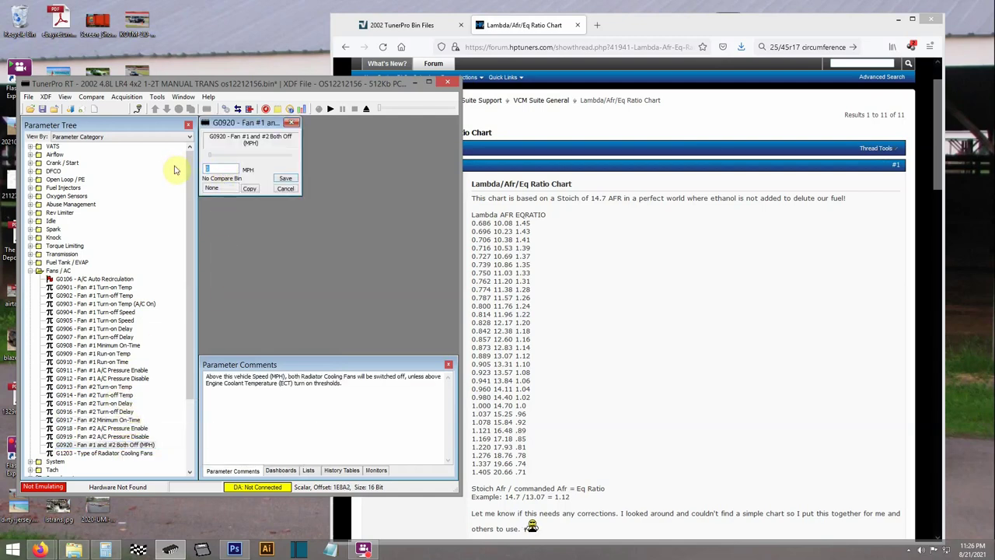
click(285, 178)
double_click(101, 453)
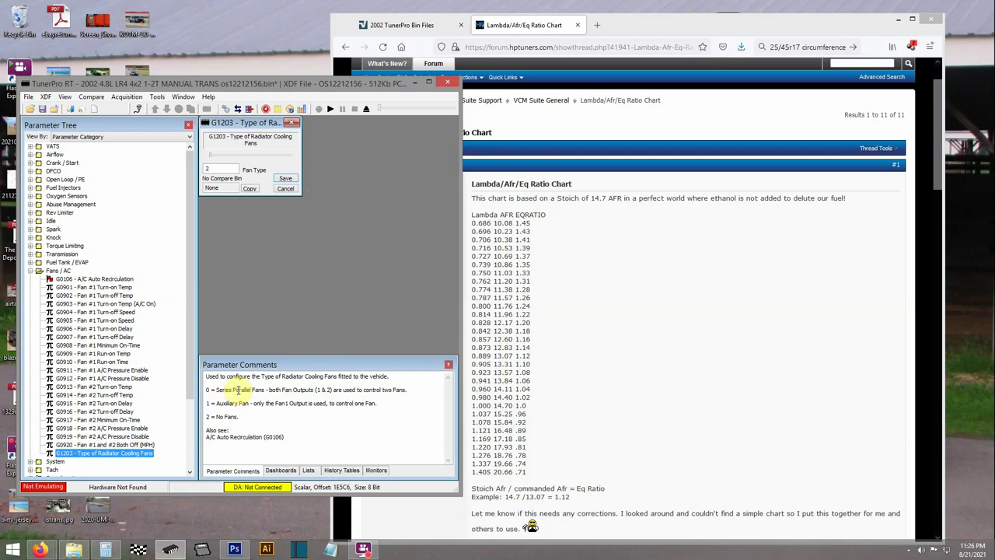
click(220, 169)
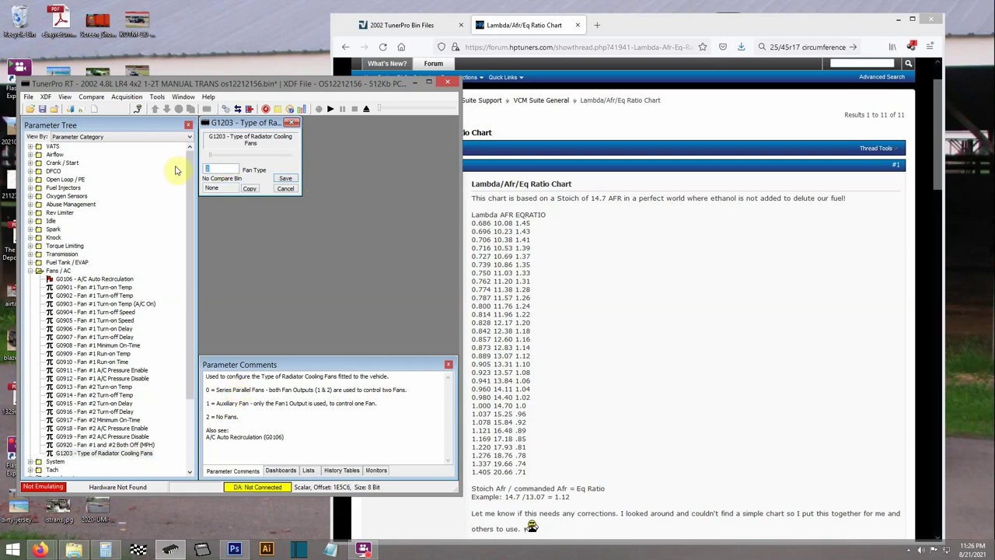
click(286, 189)
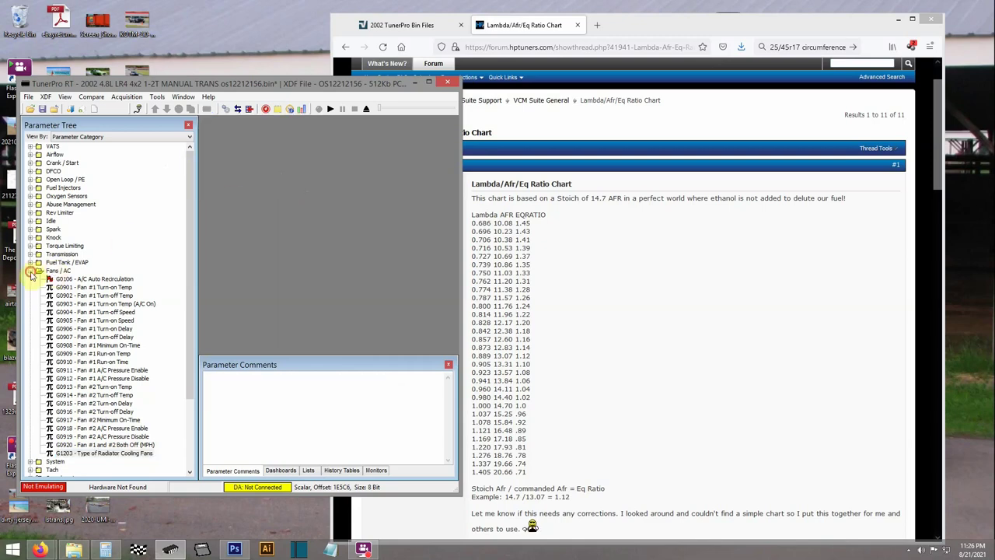
click(29, 269)
Review Calibration Segment Information, Engine Type, Transmission Type and the G1207 - Vehicle Platform Options description under System, leaving them unedited.
click(30, 278)
double_click(53, 287)
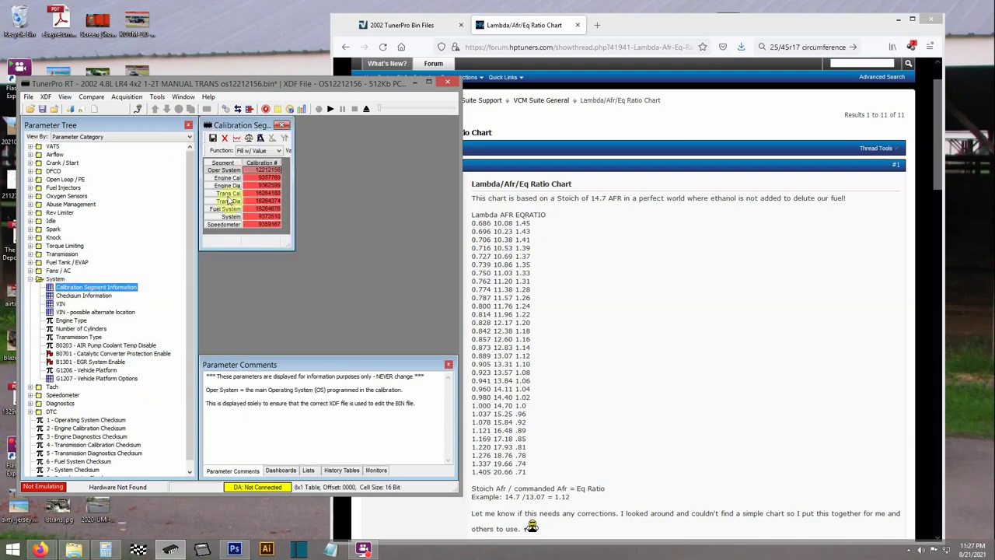
click(286, 127)
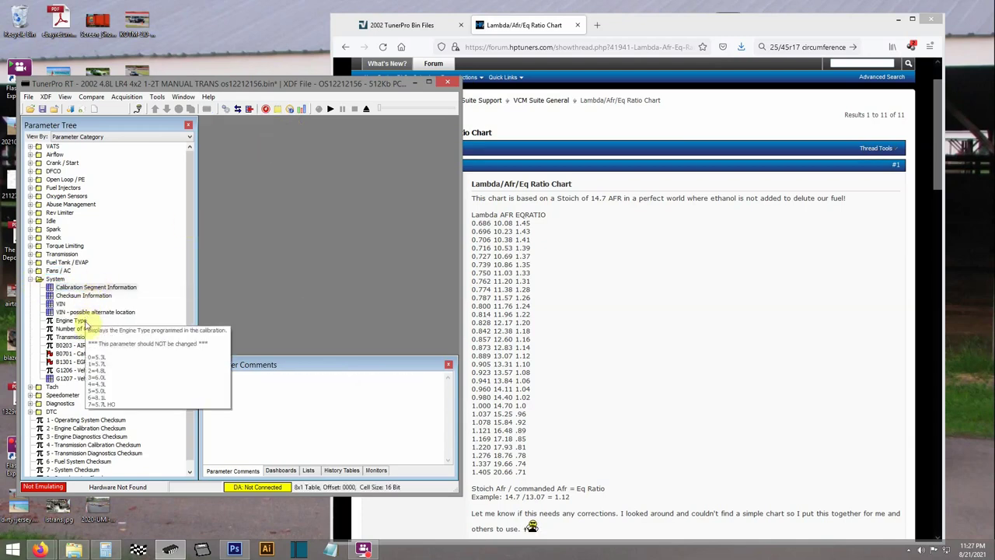
double_click(70, 320)
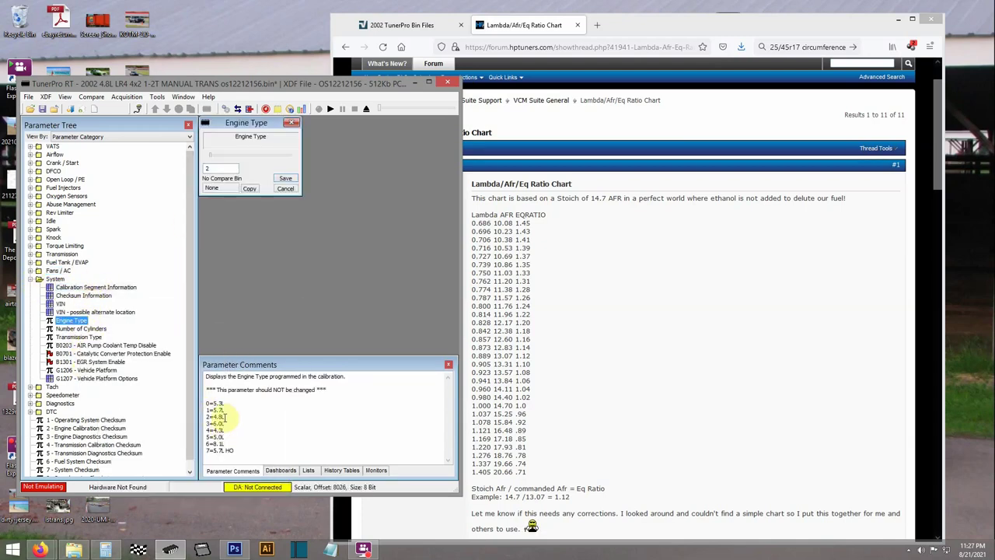
double_click(81, 337)
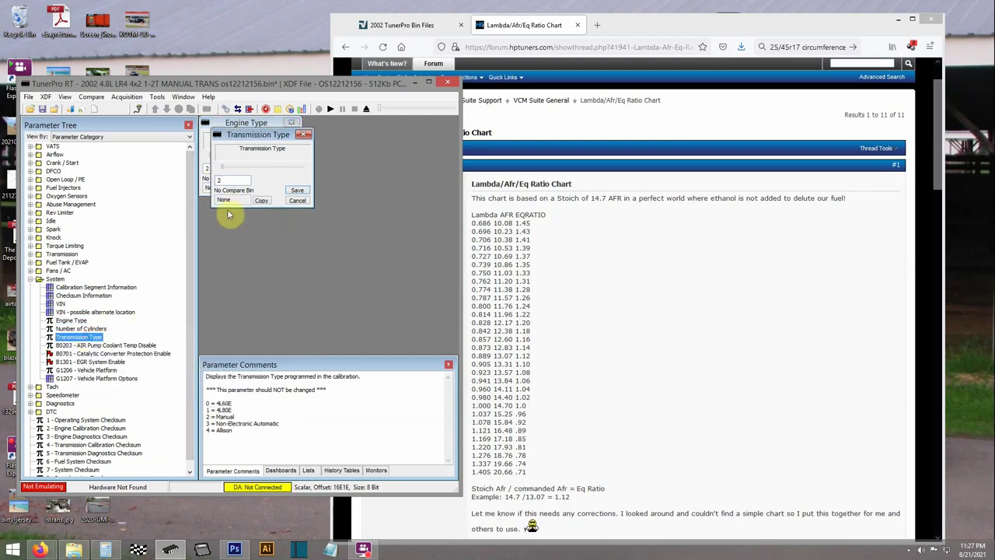
click(286, 189)
click(286, 189)
mouse_move(102, 376)
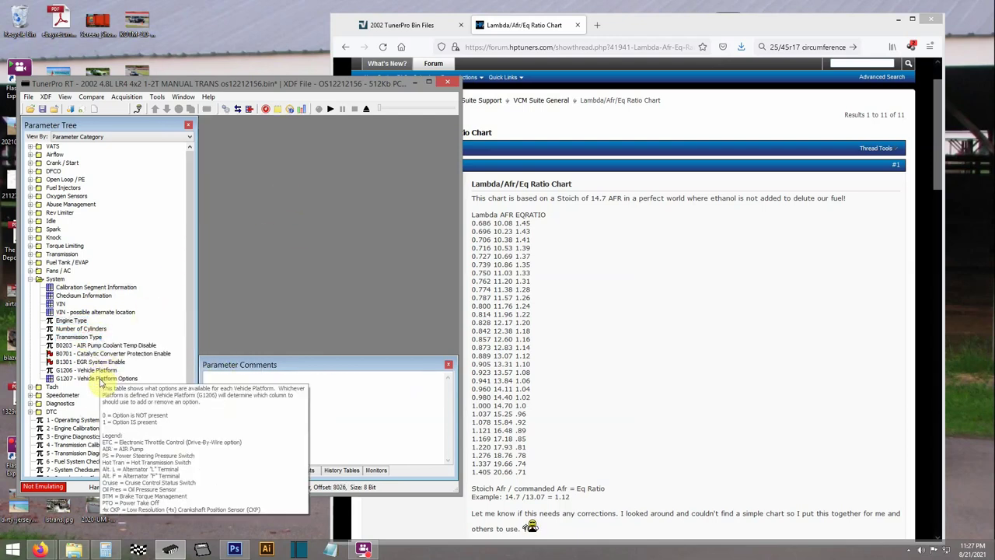
click(29, 278)
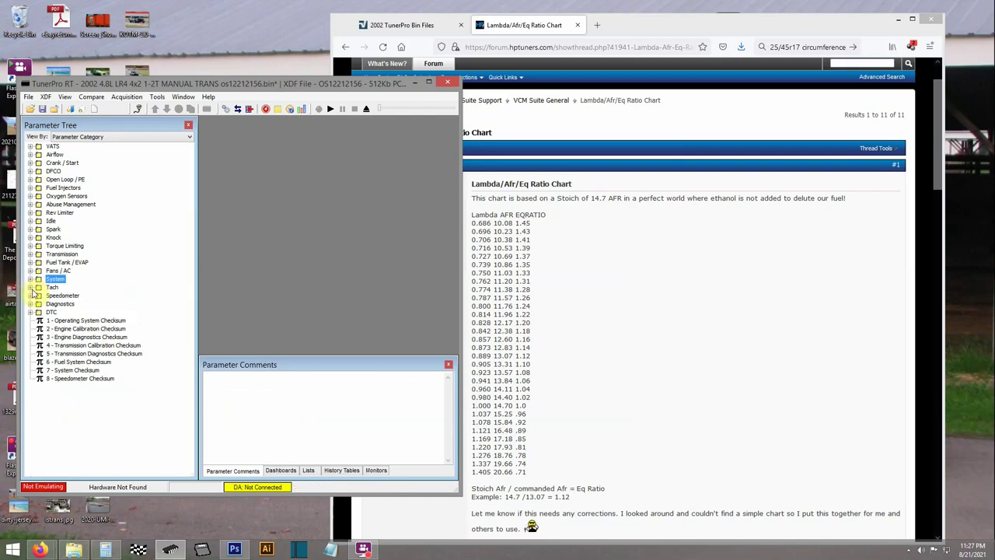
Check G1204 - Tach High Pulses and G1205 - Tach Low Pulses against their comments, close both without saving, and collapse Tach.
click(30, 287)
double_click(86, 296)
double_click(88, 304)
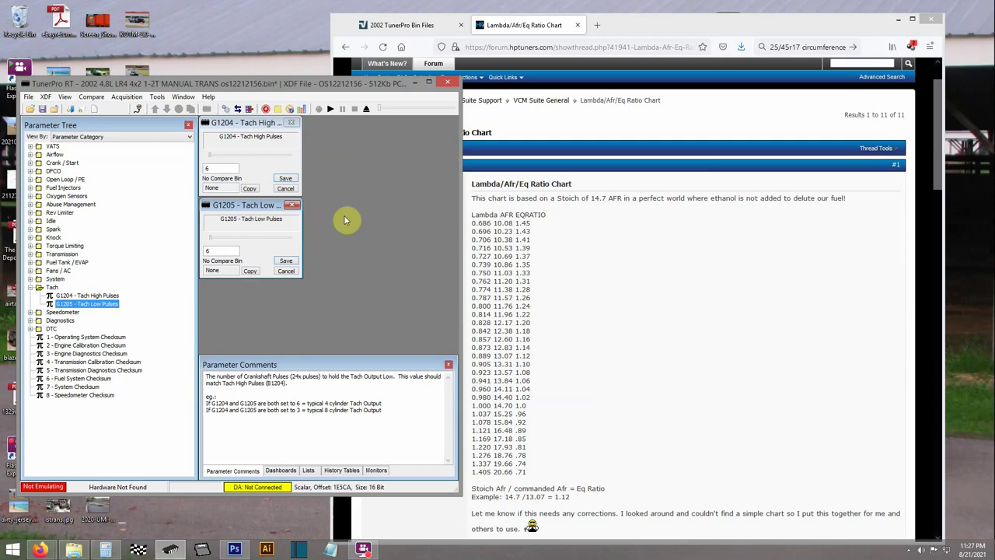
click(285, 270)
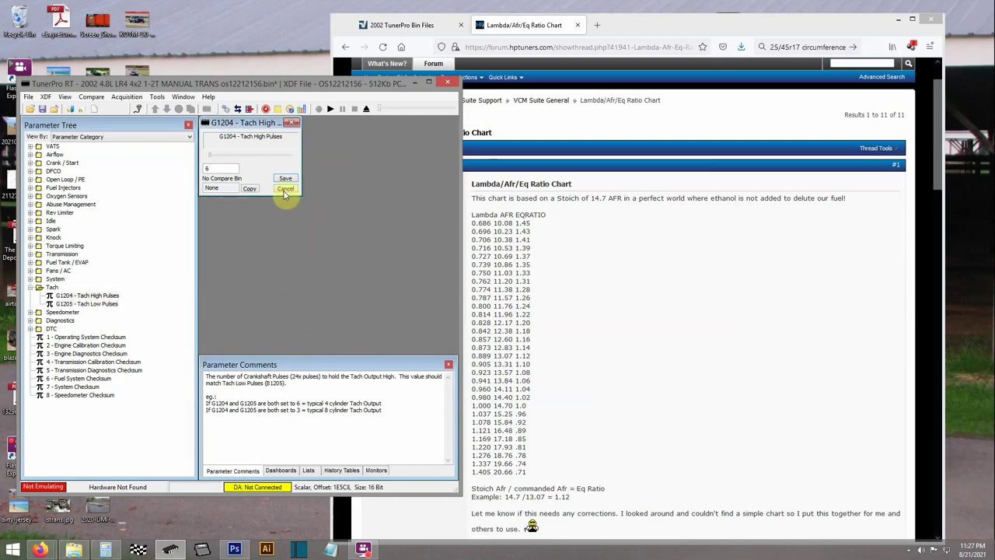
click(285, 188)
click(30, 287)
Open H0101 - Vehicle Speed Sensor (VSS) Pulses per Mile under Speedometer and search the web in Firefox for "2wd silverado tire size 2002".
click(30, 295)
double_click(117, 304)
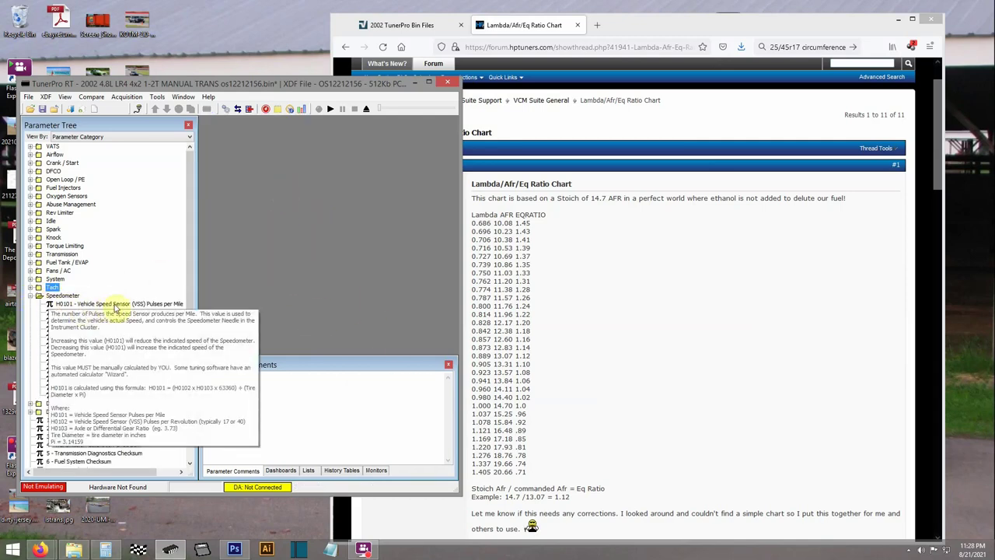
click(600, 29)
click(824, 47)
text(2wd silve)
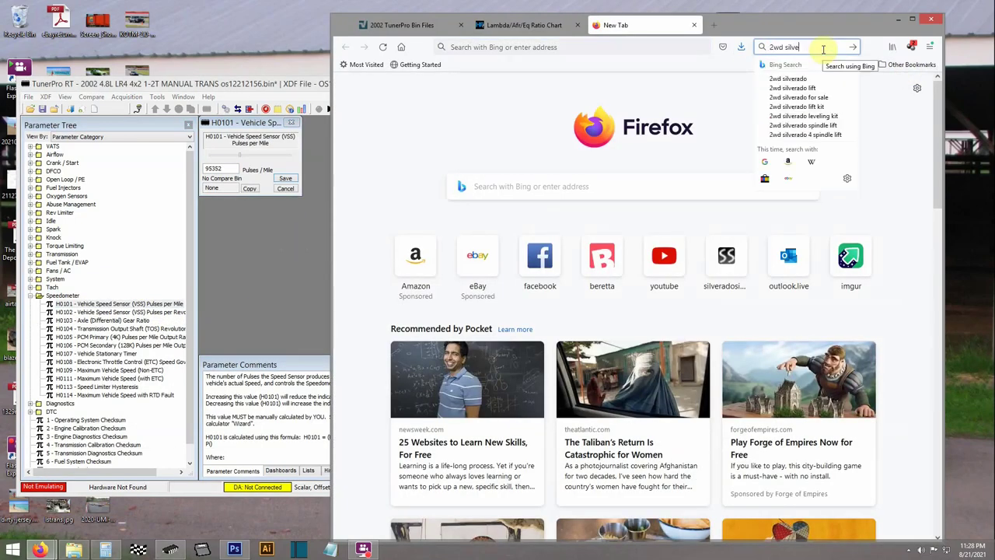
text(rado tire size 2002)
key(Return)
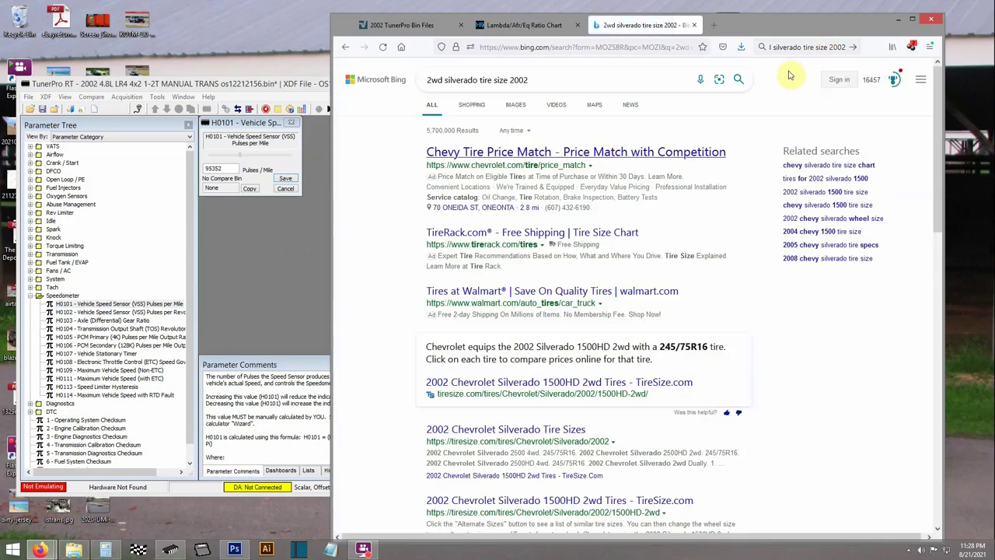
Search the web for "245/75r16 circumference" to get the stock truck tire's revolutions per mile.
drag(542, 83, 407, 84)
text(245)
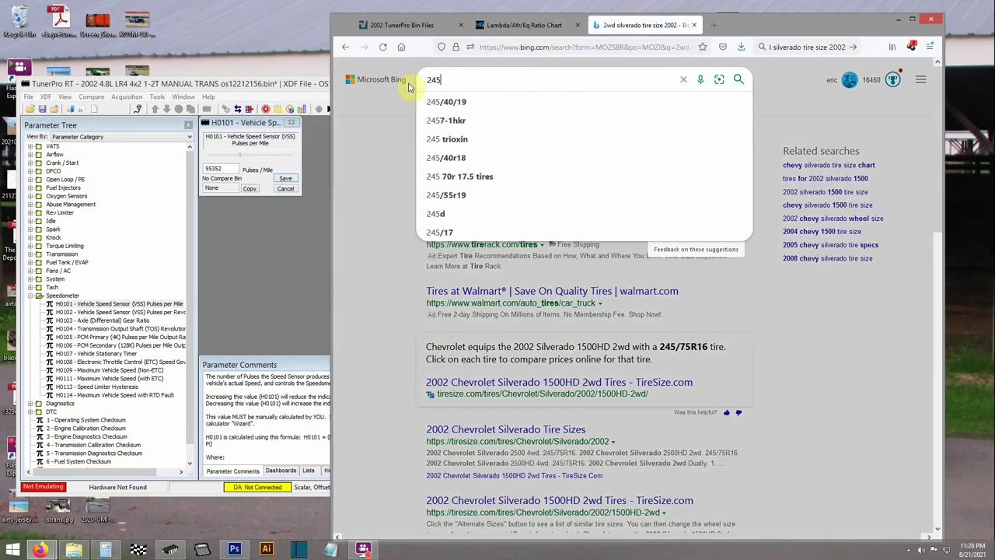
text(/75r16 circumference)
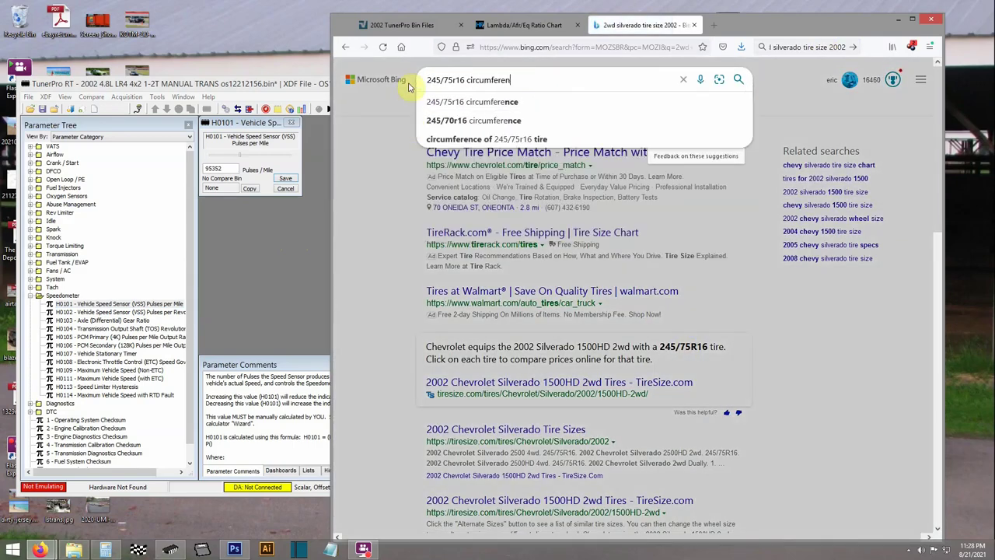
key(Return)
Search for "225/45r17 circumference" in a new tab and detach it into its own window to compare both tires.
click(714, 25)
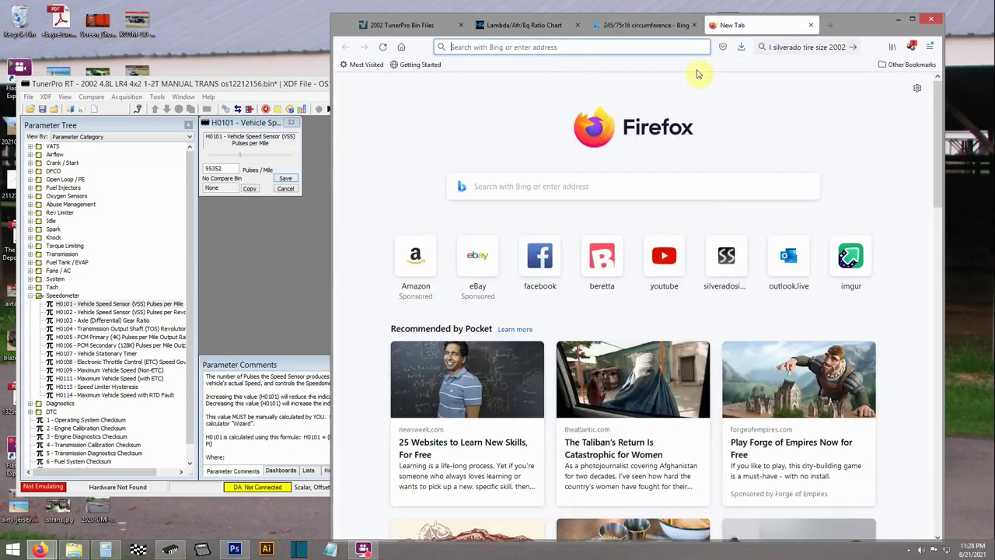
text(225/45r17 circumferenc)
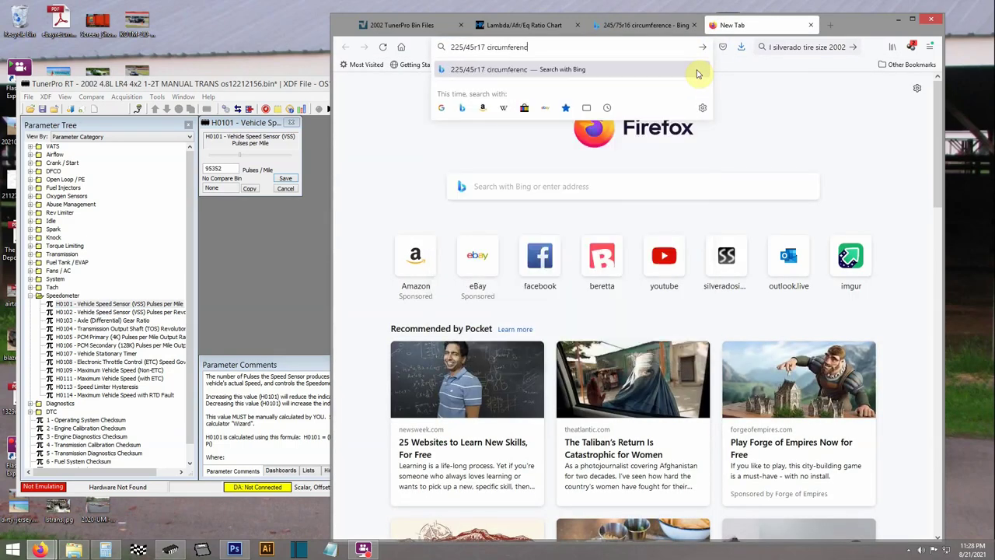
text(e)
key(Return)
drag(746, 25, 707, 40)
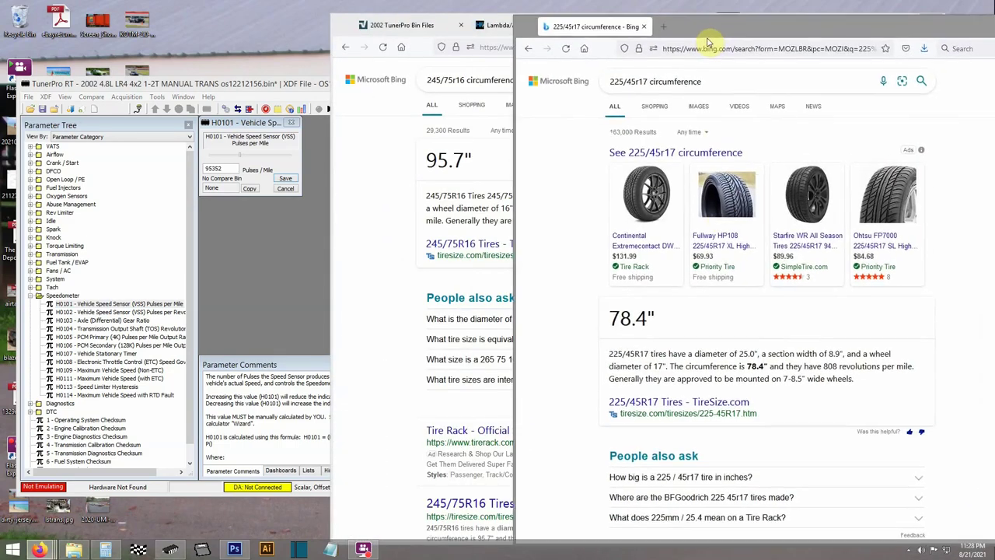
scroll(711, 285, down, 3)
Switch to Calculator and compute the corrected pulses per mile as 95352 / 662 * 808.
click(106, 549)
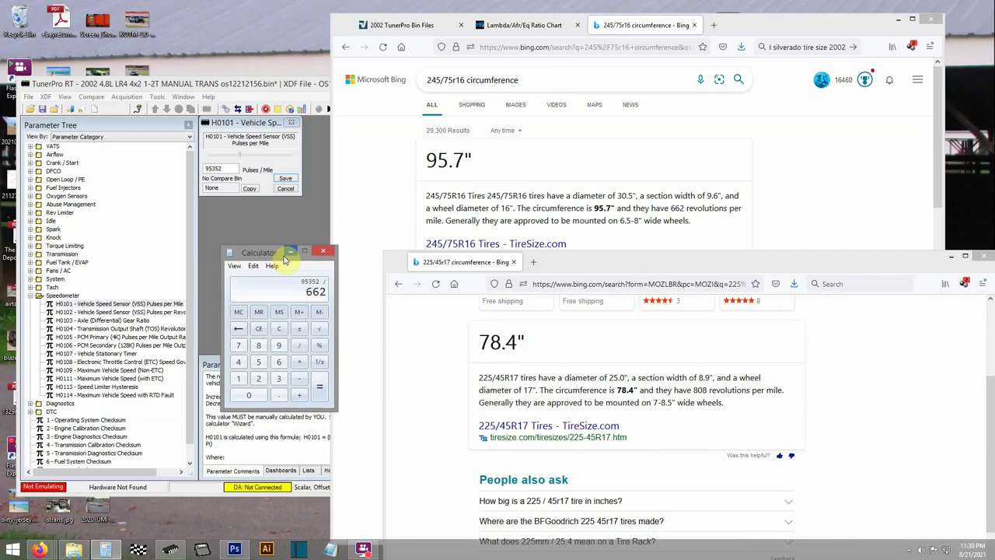
click(319, 389)
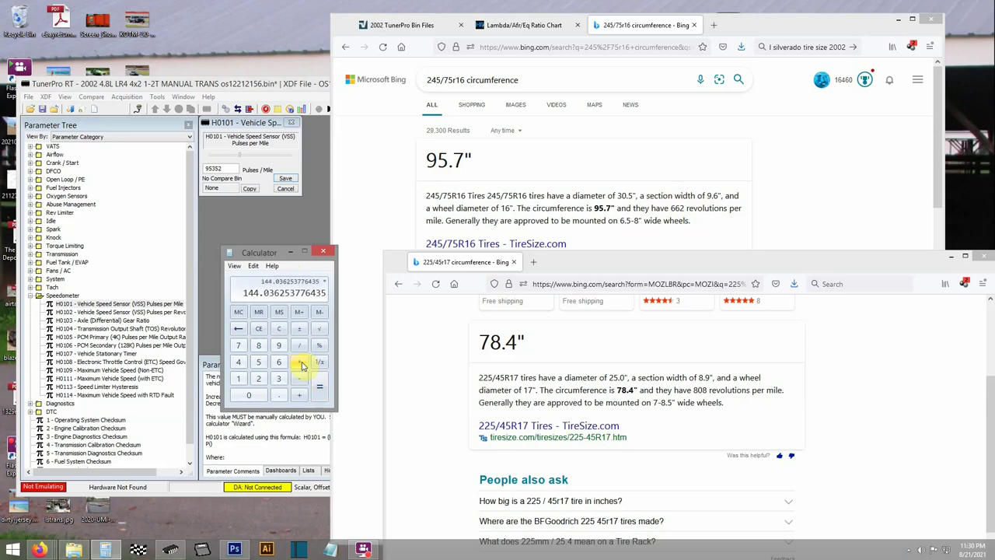
click(320, 395)
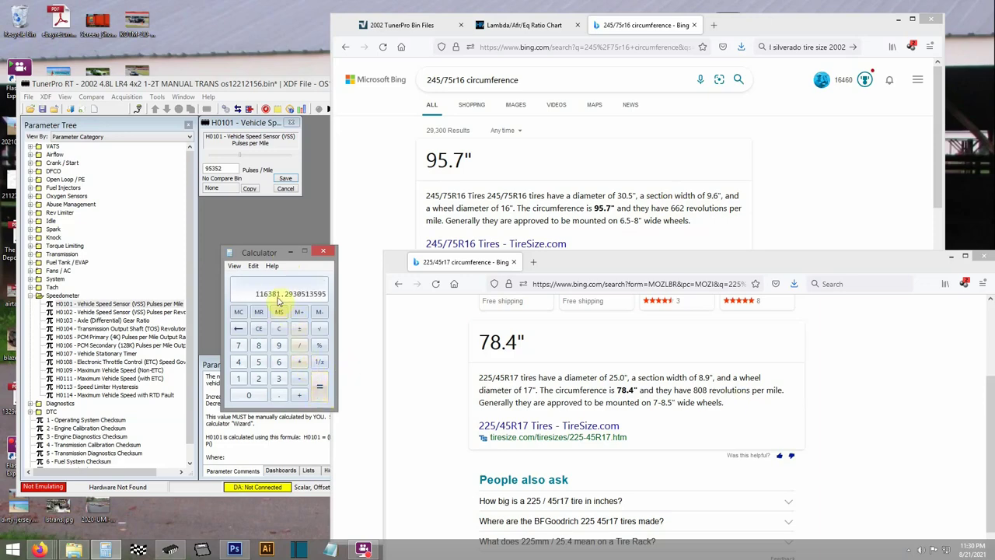
Return to TunerPro RT with Calculator beside it, set H0101 - VSS Pulses per Mile to 116381, and save the value.
key(alt+Tab)
key(alt+Tab)
drag(278, 255, 518, 199)
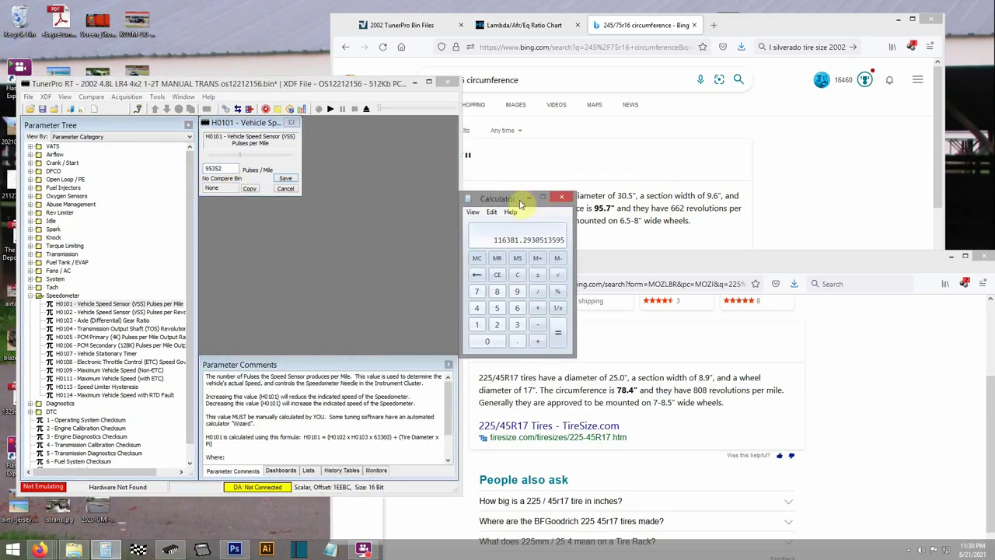
click(165, 174)
text(1)
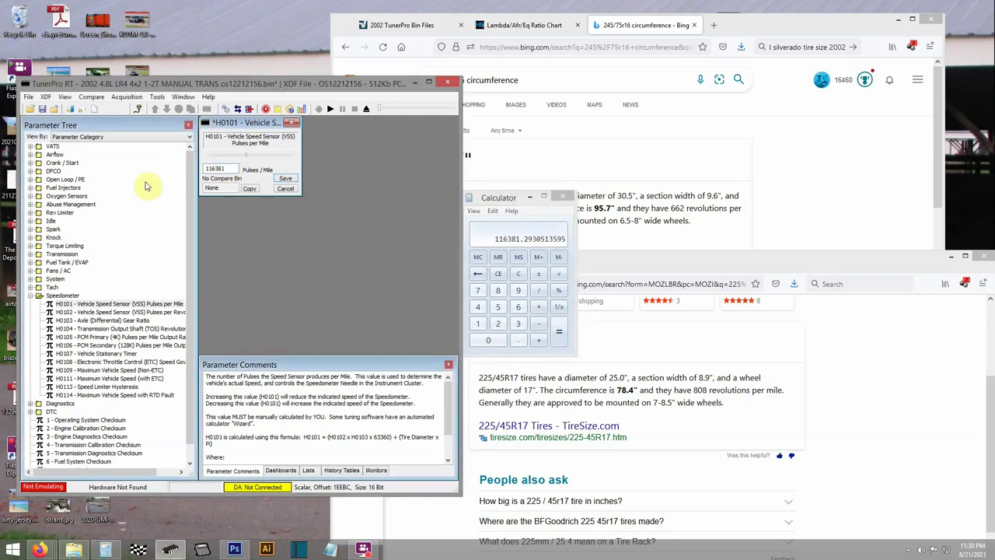
text(16381)
click(285, 178)
Check H0102, set and save H0109 - Maximum Vehicle Speed (Non-ETC) as 200 MPH, and collapse the Speedometer and Diagnostics categories.
click(155, 312)
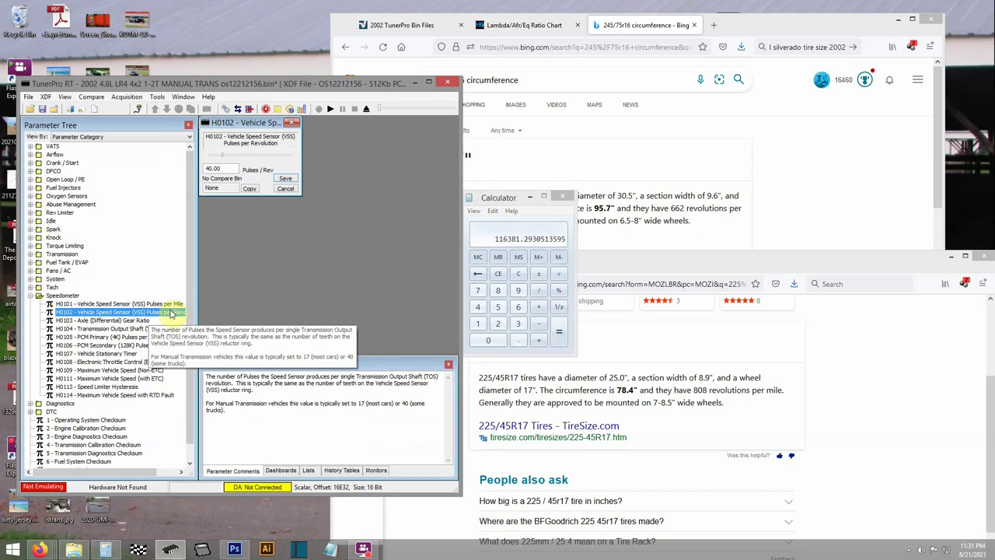
click(124, 370)
text(200)
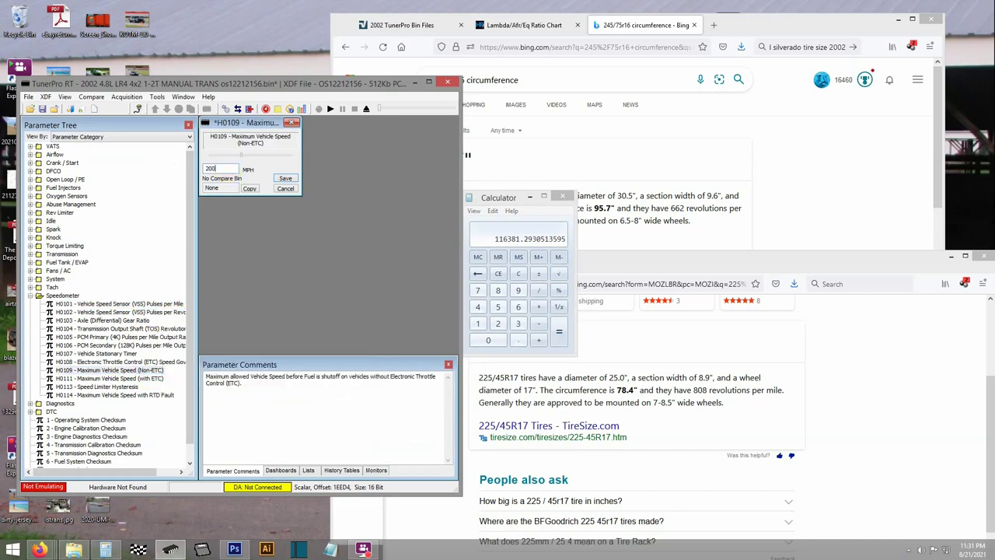
click(285, 178)
click(29, 295)
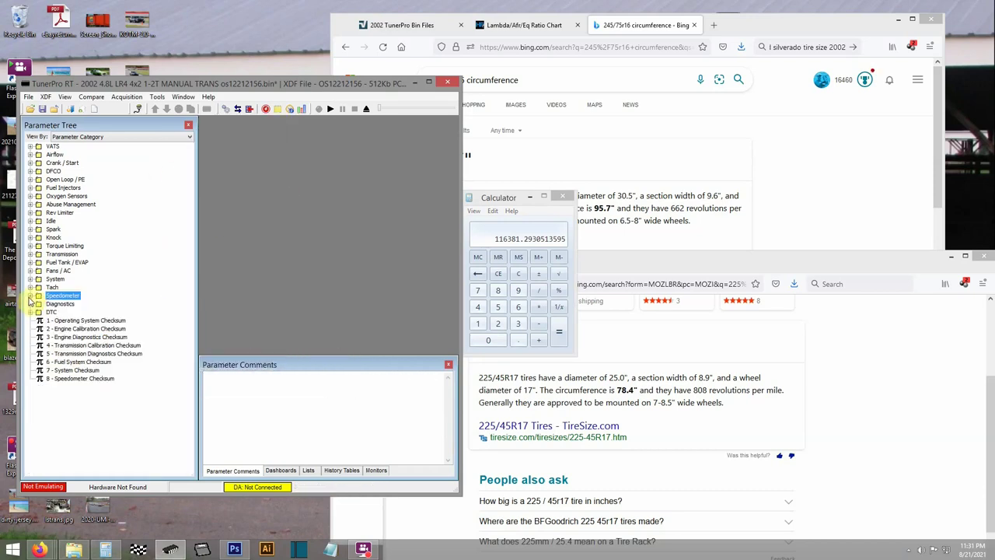
click(29, 221)
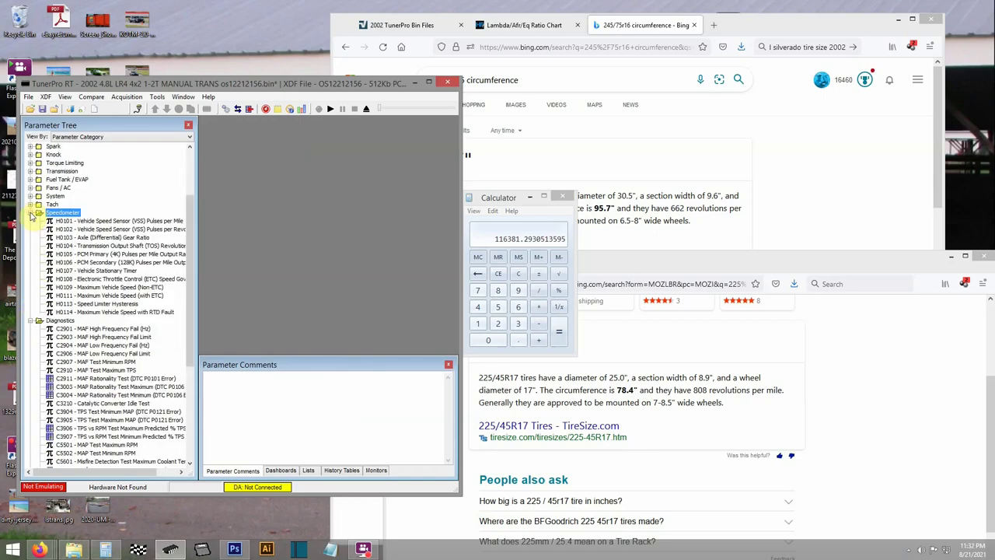
click(30, 221)
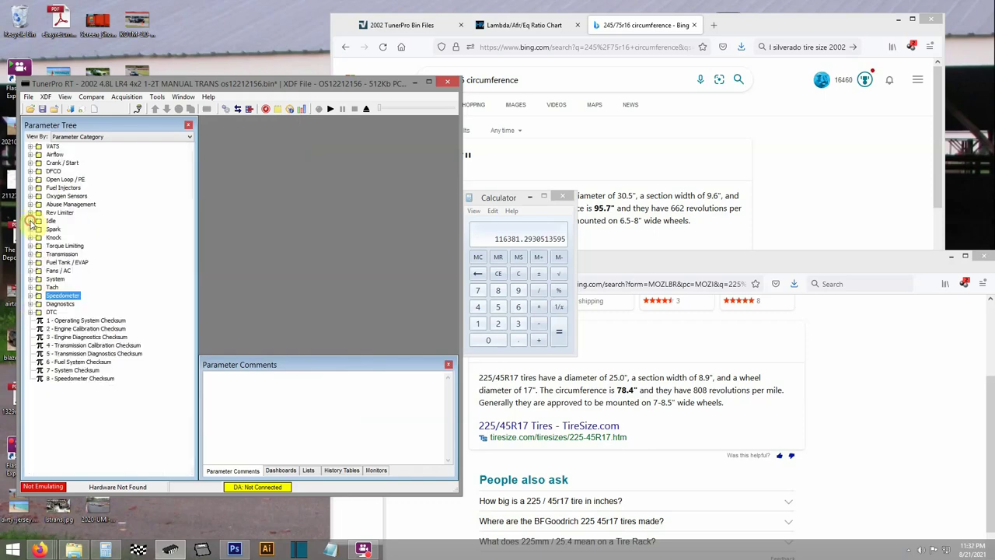
Save the edited bin under the new name 4800-5spd-Beretta in the Beretta LS folder.
click(27, 96)
click(59, 143)
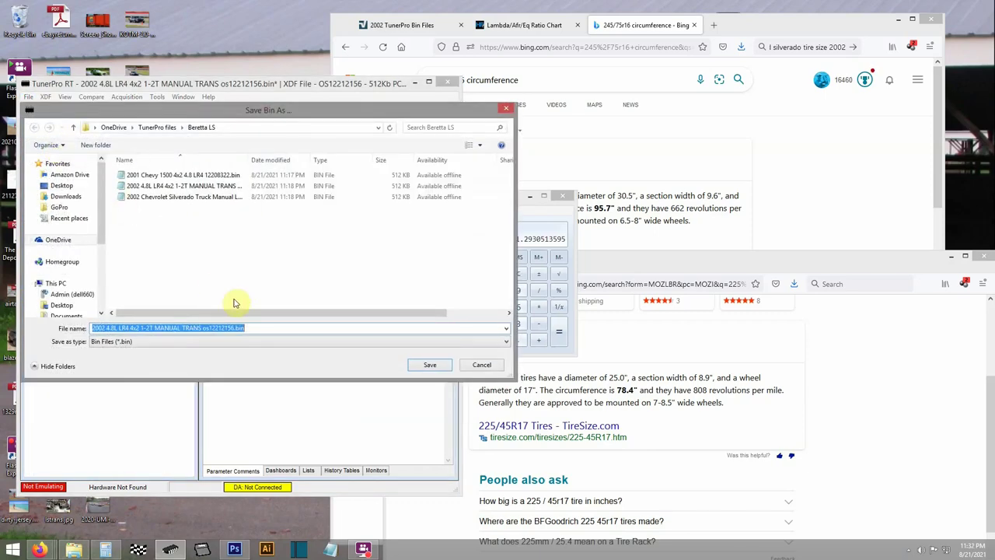
text(4800-5spd-Beretta)
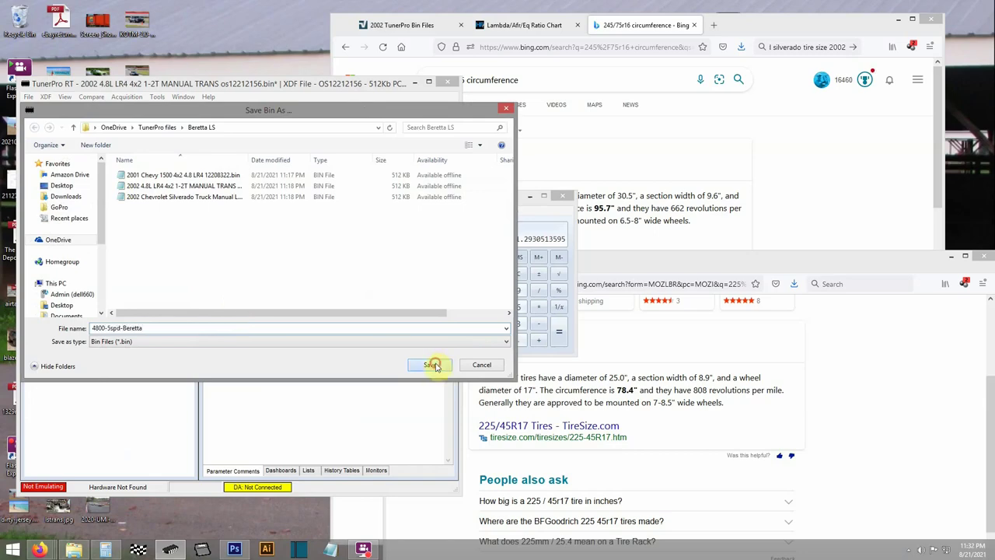
click(433, 365)
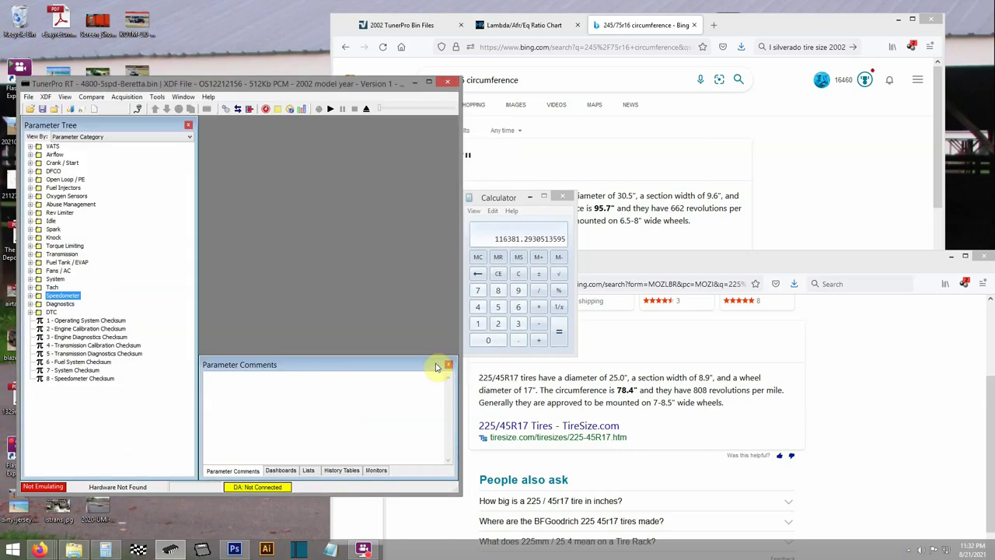
Close Calculator and open the outlook.live.com mailbox in Firefox.
click(564, 196)
click(536, 80)
click(574, 49)
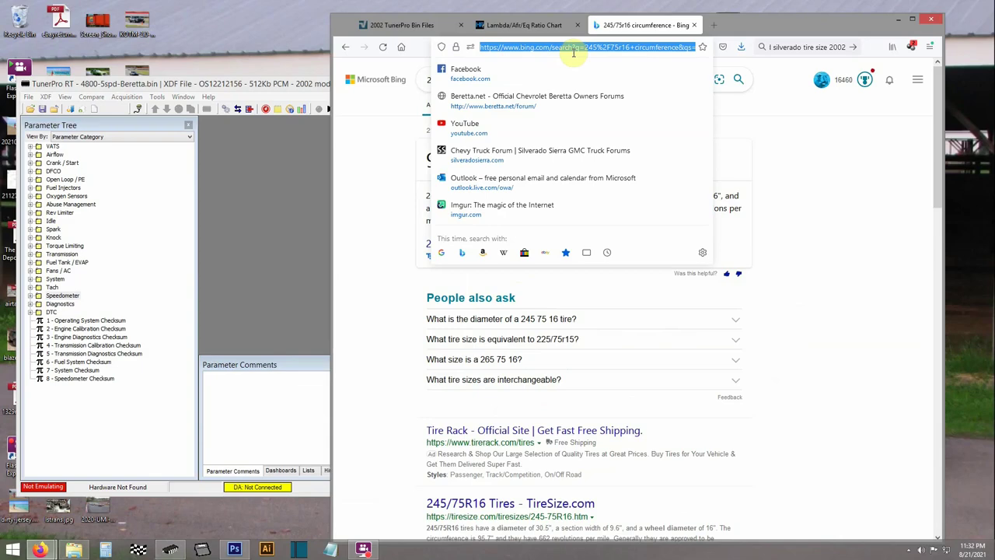
text(outlook.live.com/)
key(Return)
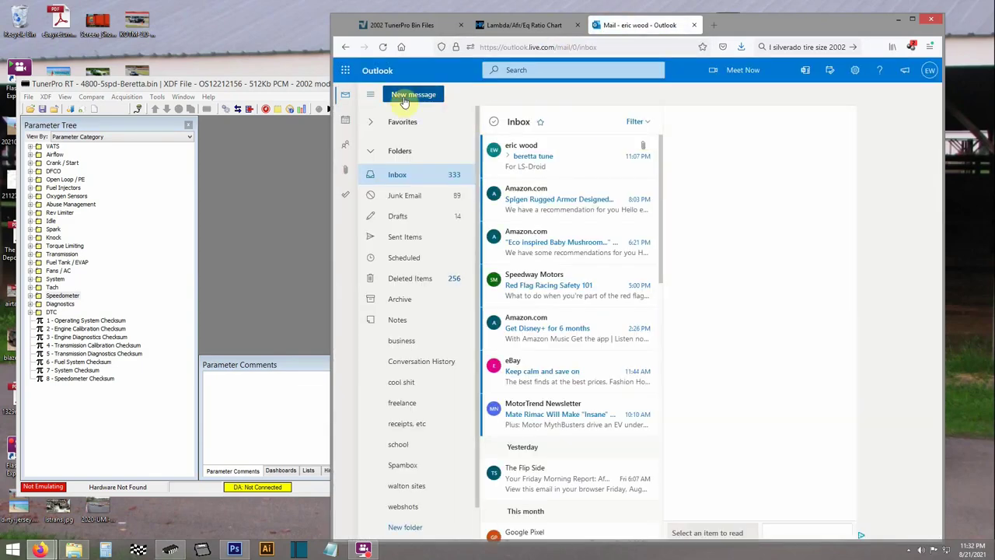
Compose a message in its own window to the owner's contact, with subject "Beretta tune" and body "For LS-Droid 411 pcm".
click(414, 95)
click(842, 93)
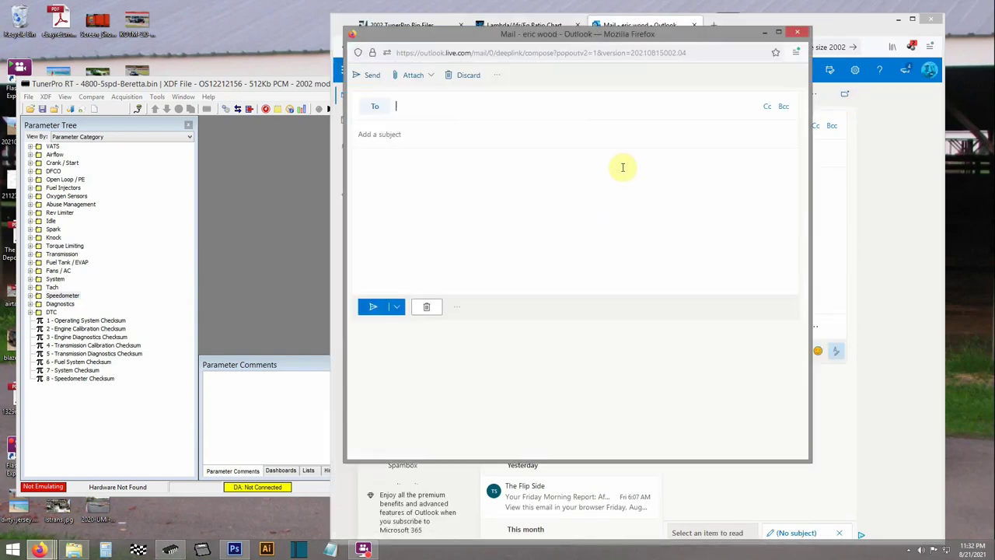
text(eric)
key(Return)
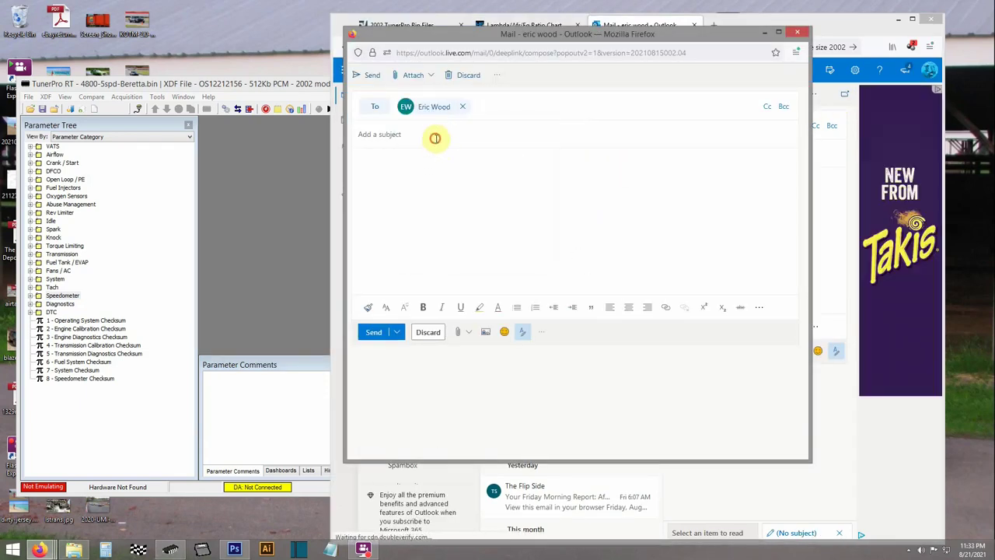
click(434, 138)
text(Beretta tune)
key(Tab)
text(For LS)
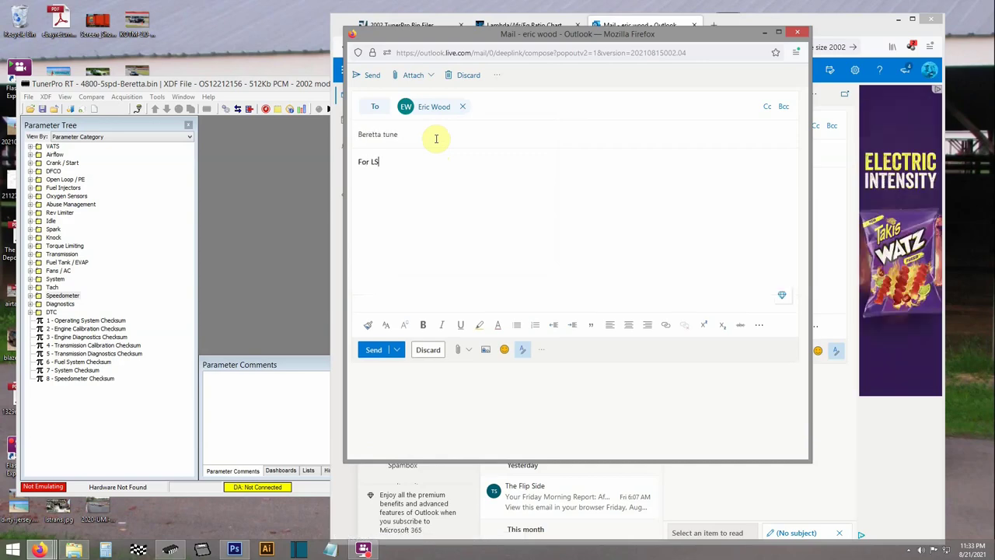
text(-Droid 411 pcm)
Attach 4800-5spd-Beretta.bin from the file folder to the message, send it, and close the Outlook tab.
click(73, 550)
drag(257, 210, 587, 241)
click(401, 56)
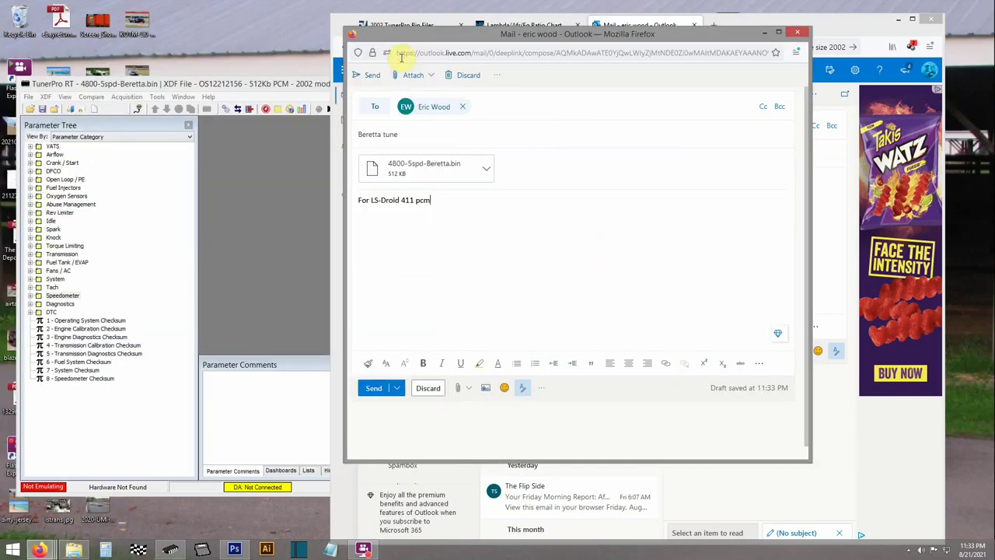
click(375, 388)
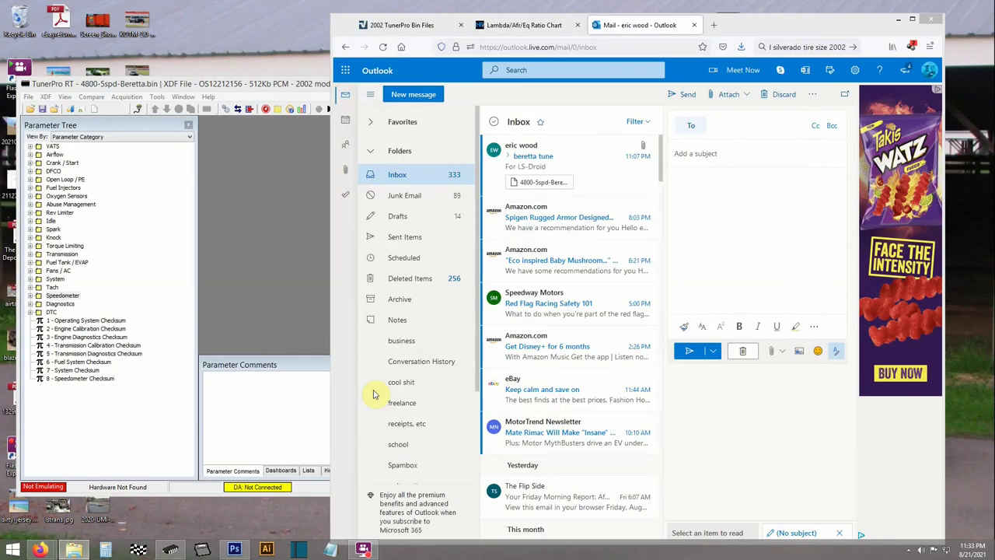
click(695, 25)
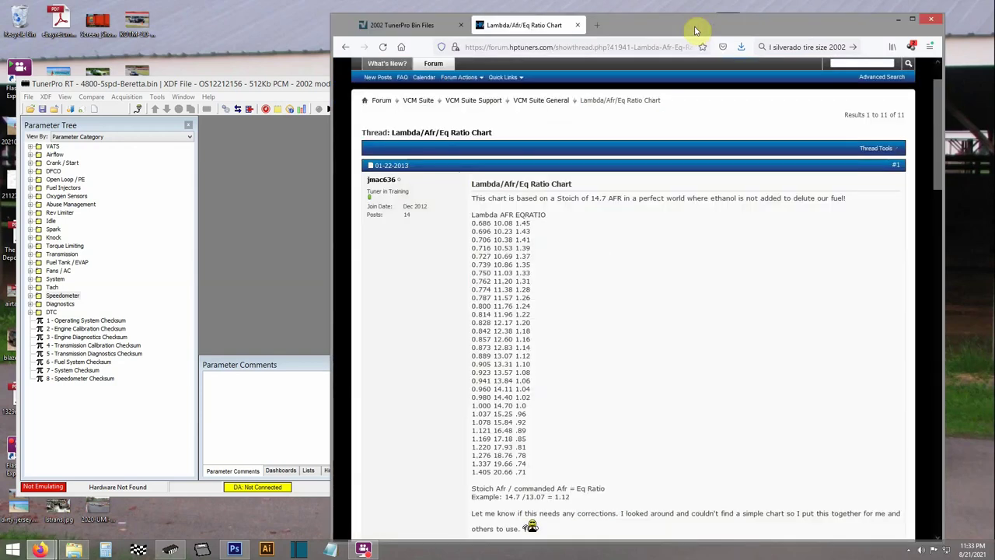
click(363, 550)
click(434, 203)
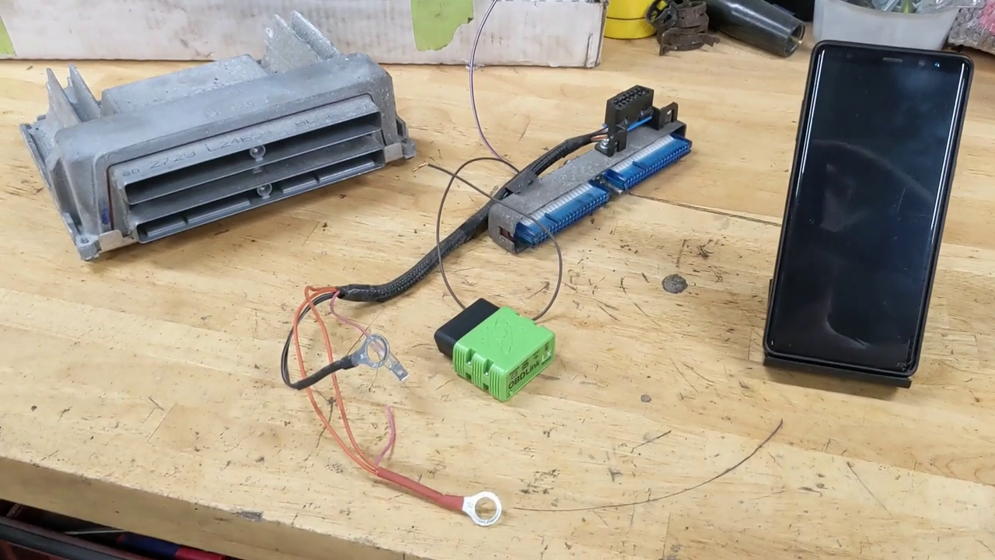